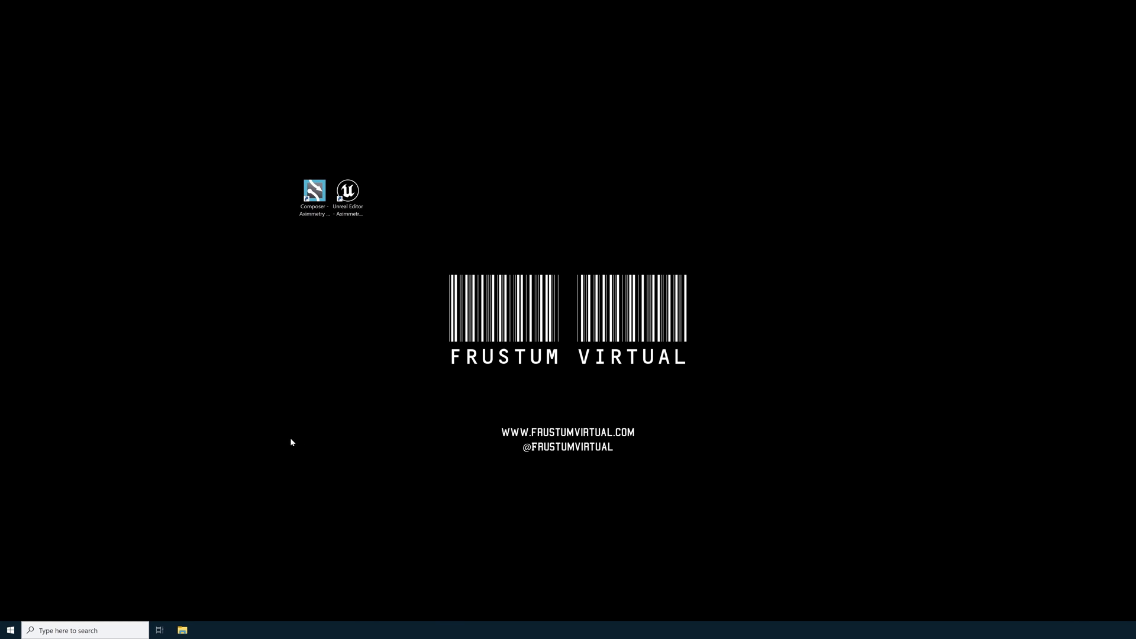
Find Command Prompt through Start search and launch it.
left_click(11, 631)
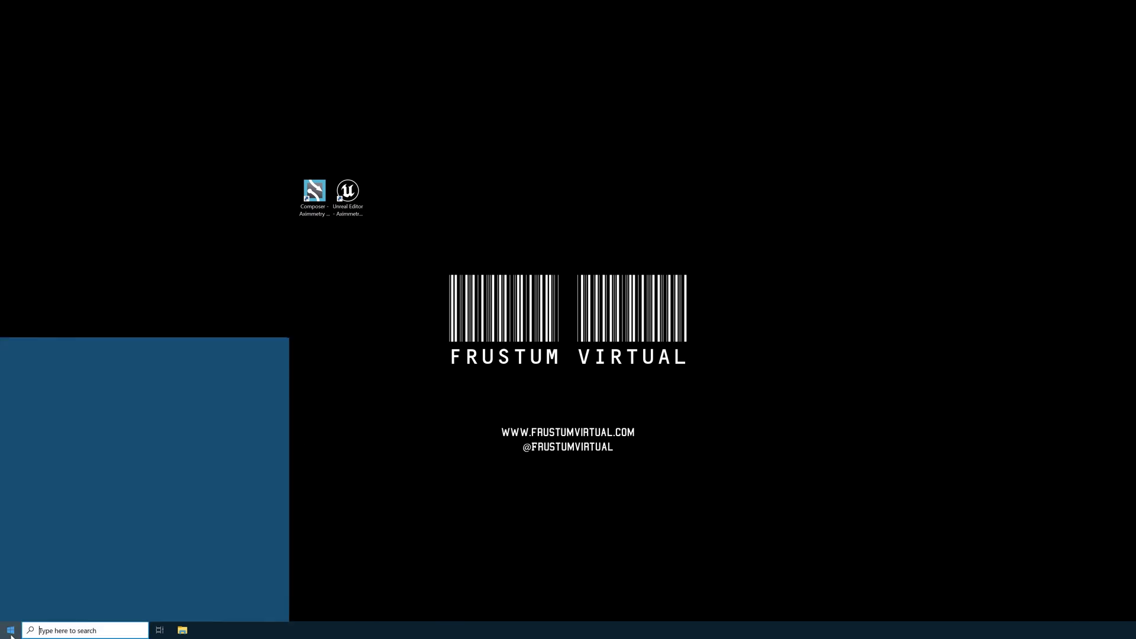
type("com")
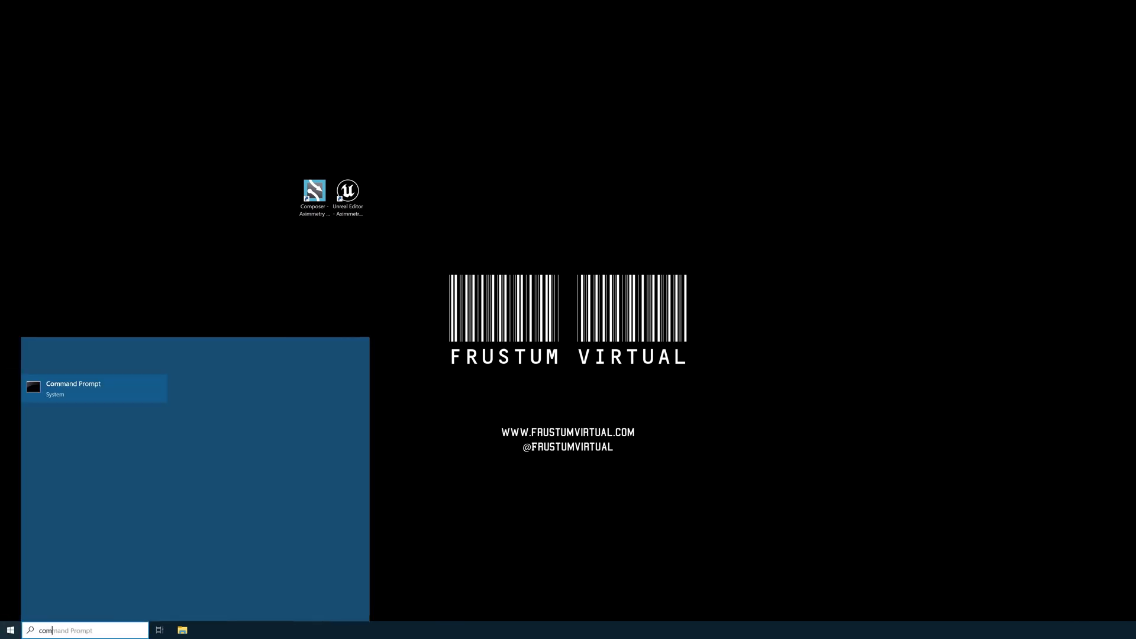
left_click(83, 391)
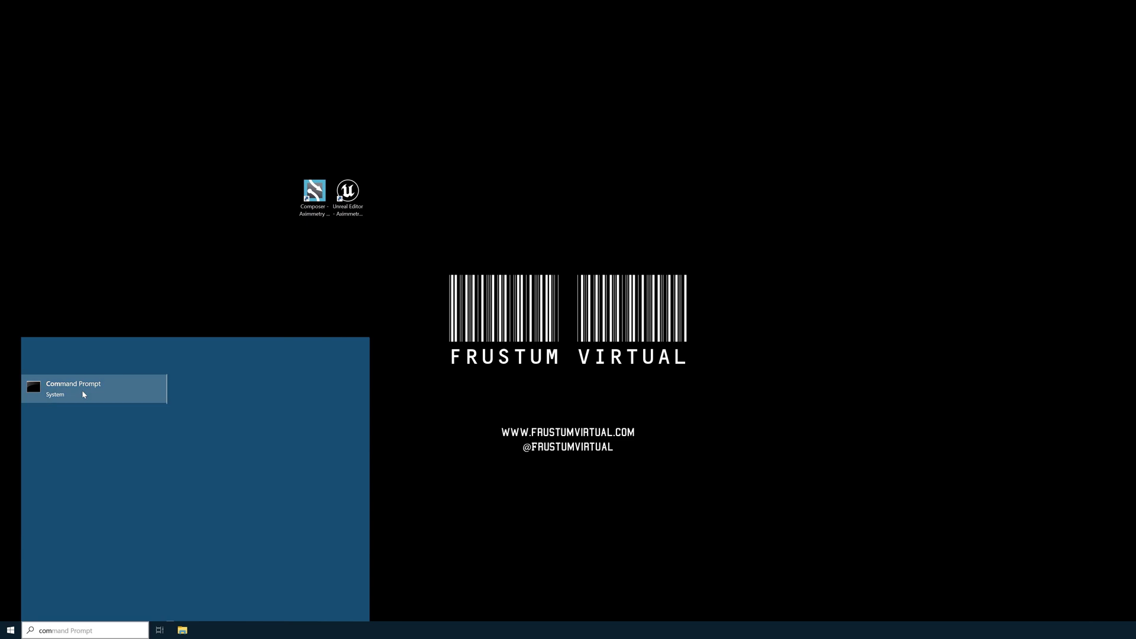
left_click(83, 393)
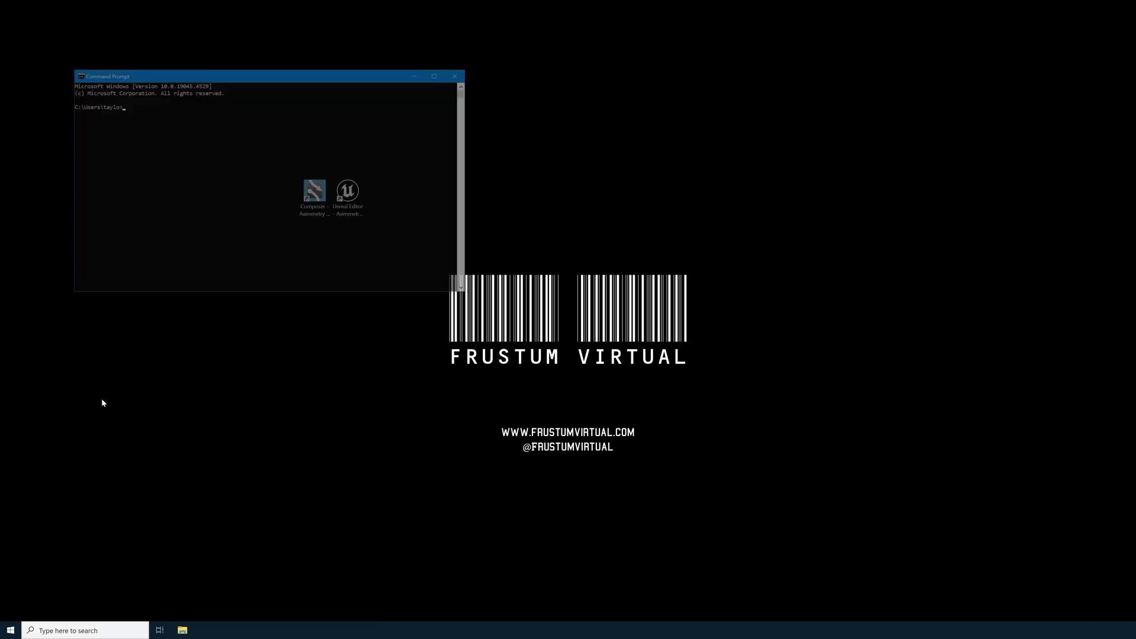
Run ipconfig, select the Default Gateway value in its output, and minimize the console.
type("ipconfig")
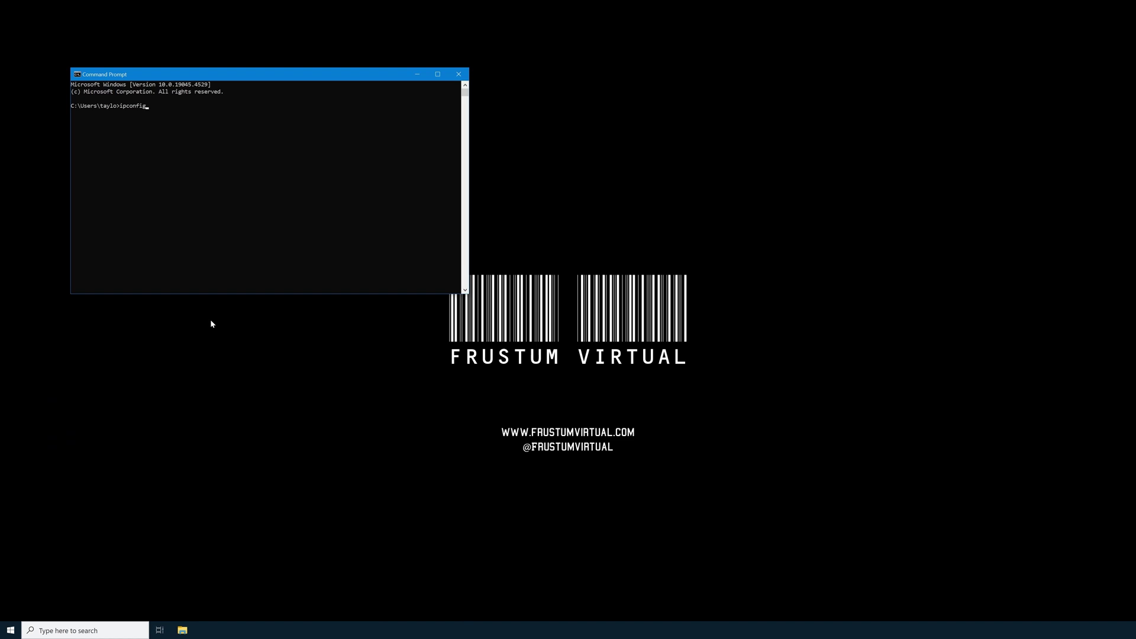
key("Return")
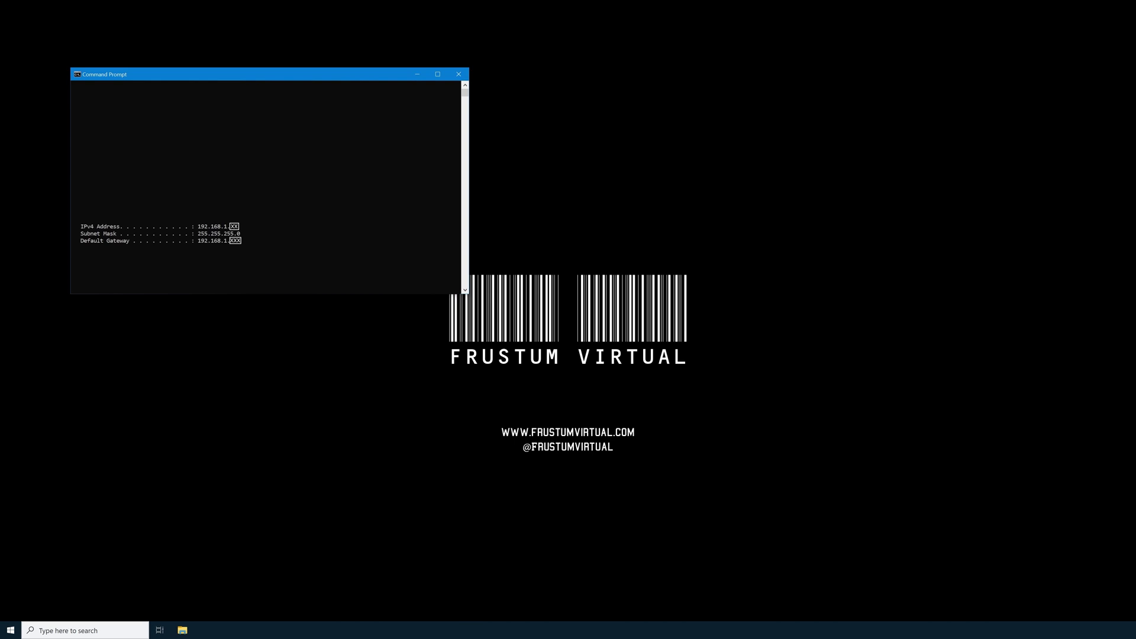
left_click_drag(199, 241, 238, 243)
left_click(417, 74)
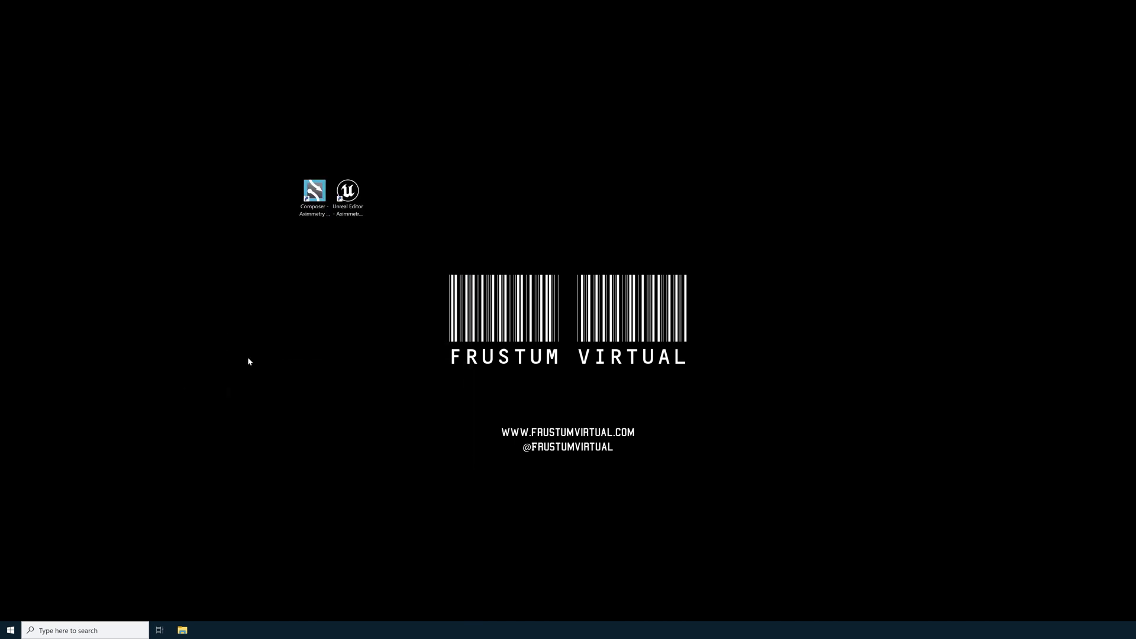
Show the Ethernet 2 Status dialog via Control Panel's Network and Sharing Center.
left_click(10, 631)
type("cont")
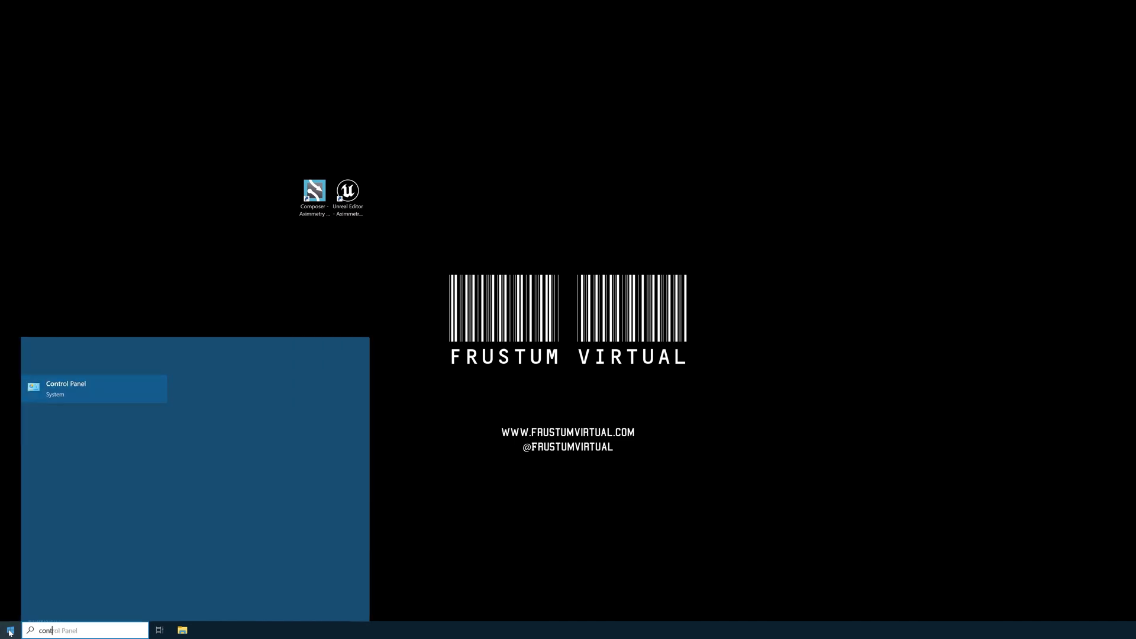
left_click(72, 393)
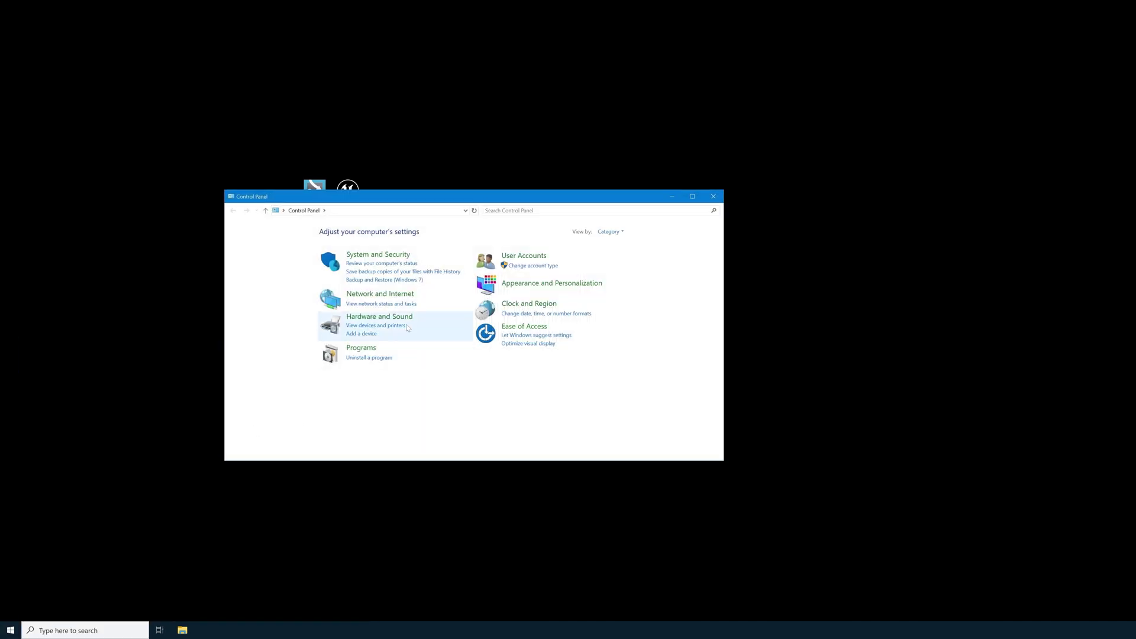
left_click(383, 299)
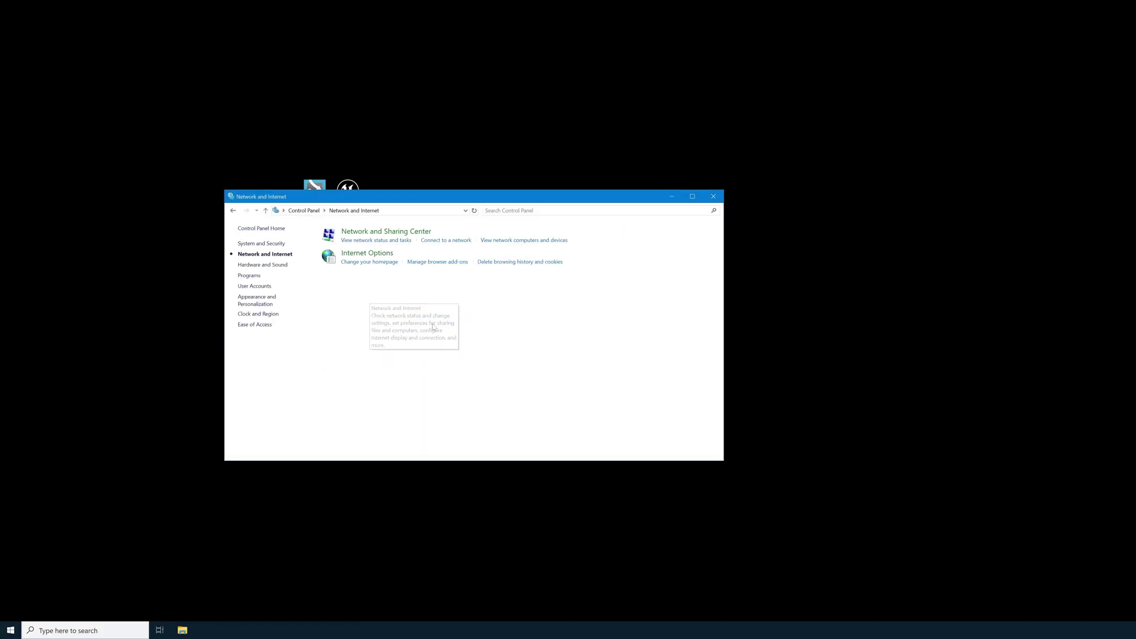
left_click(386, 232)
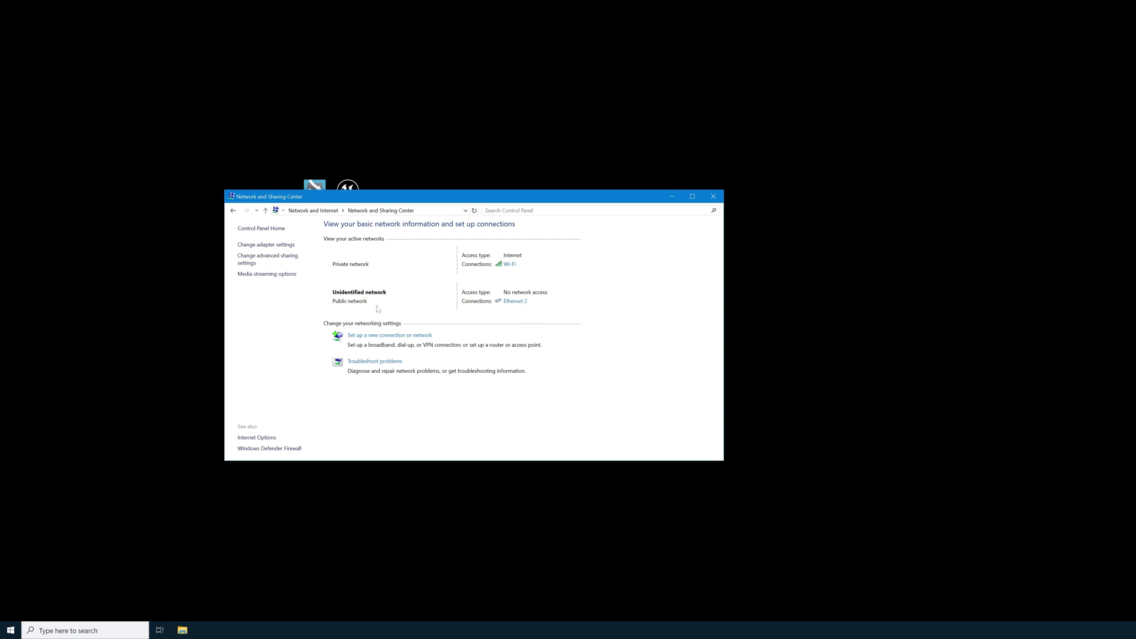
left_click(517, 302)
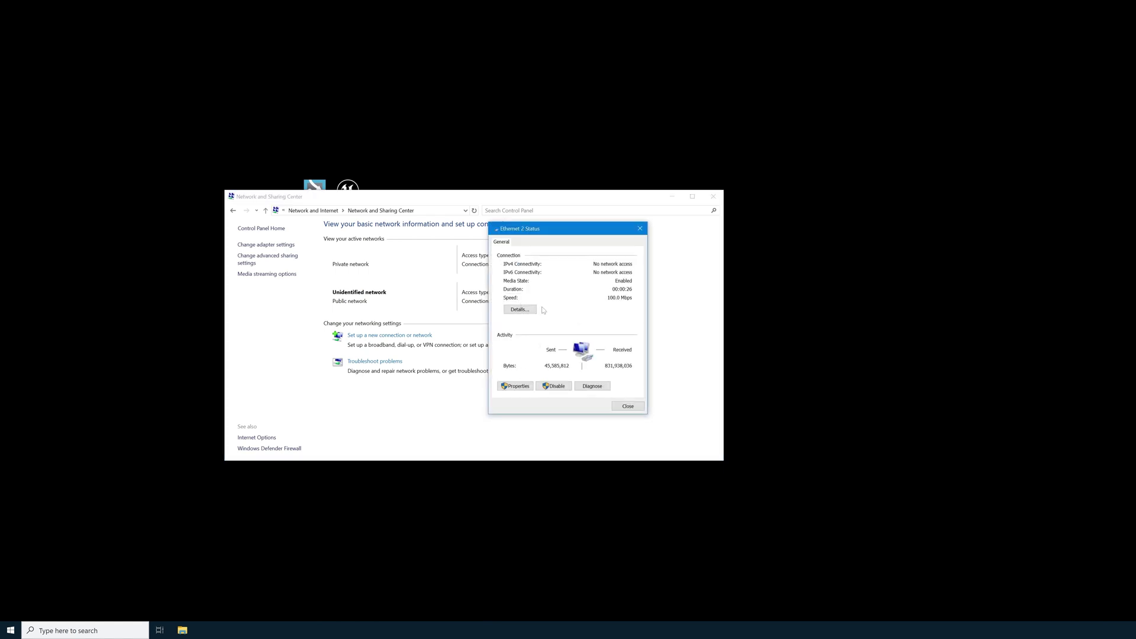
Set Ethernet 2's TCP/IPv4 properties to obtain an IP address automatically.
left_click(516, 388)
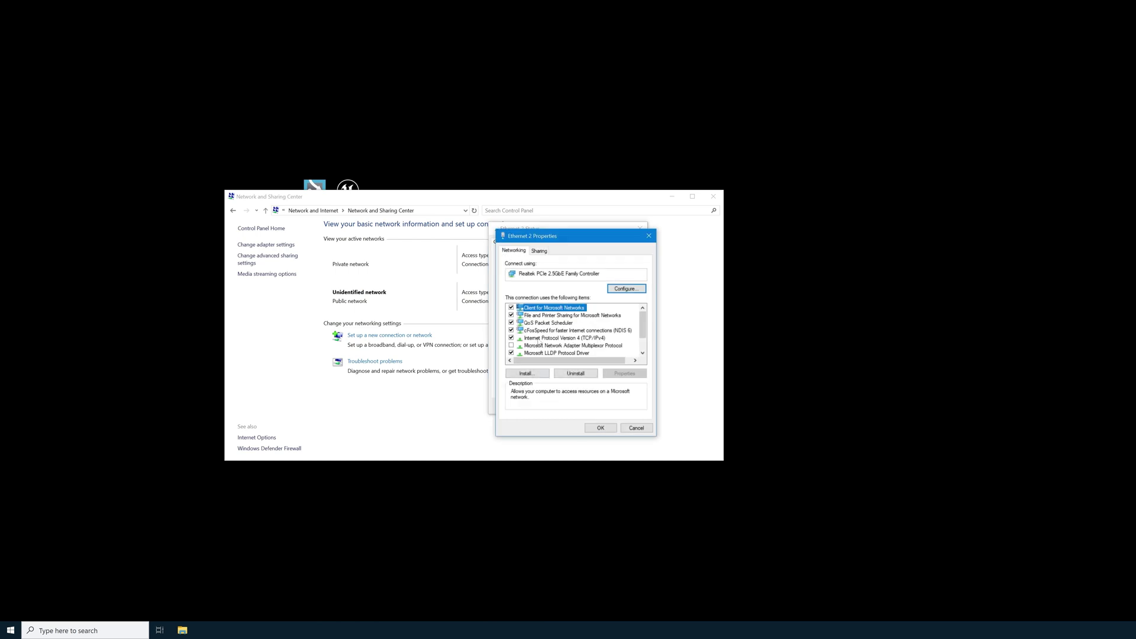
left_click(539, 339)
left_click(625, 374)
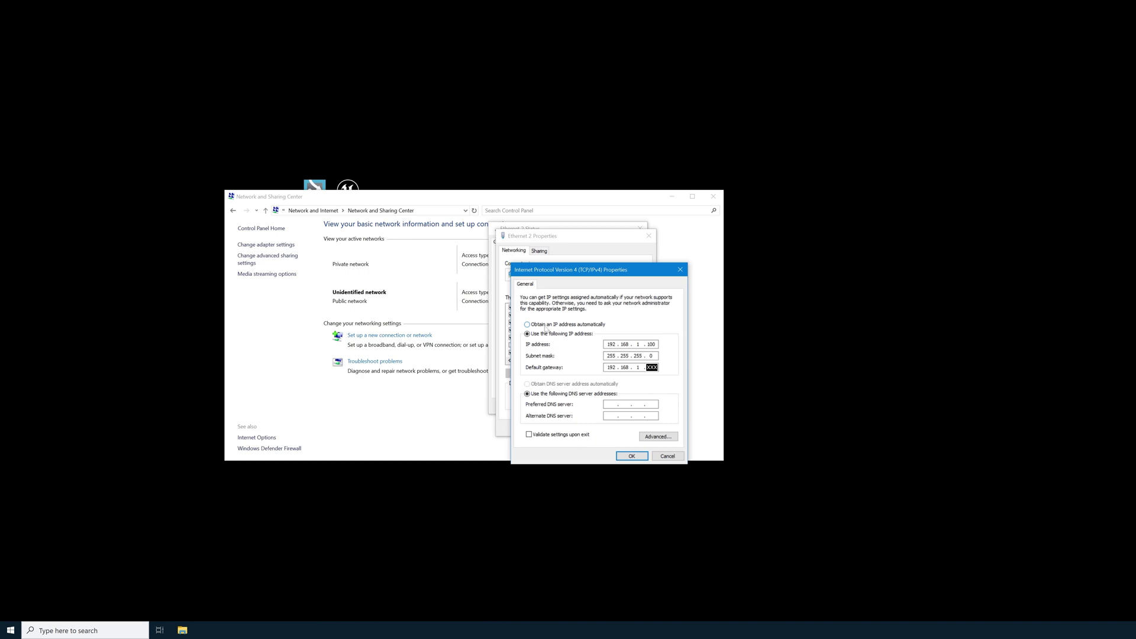
left_click(528, 324)
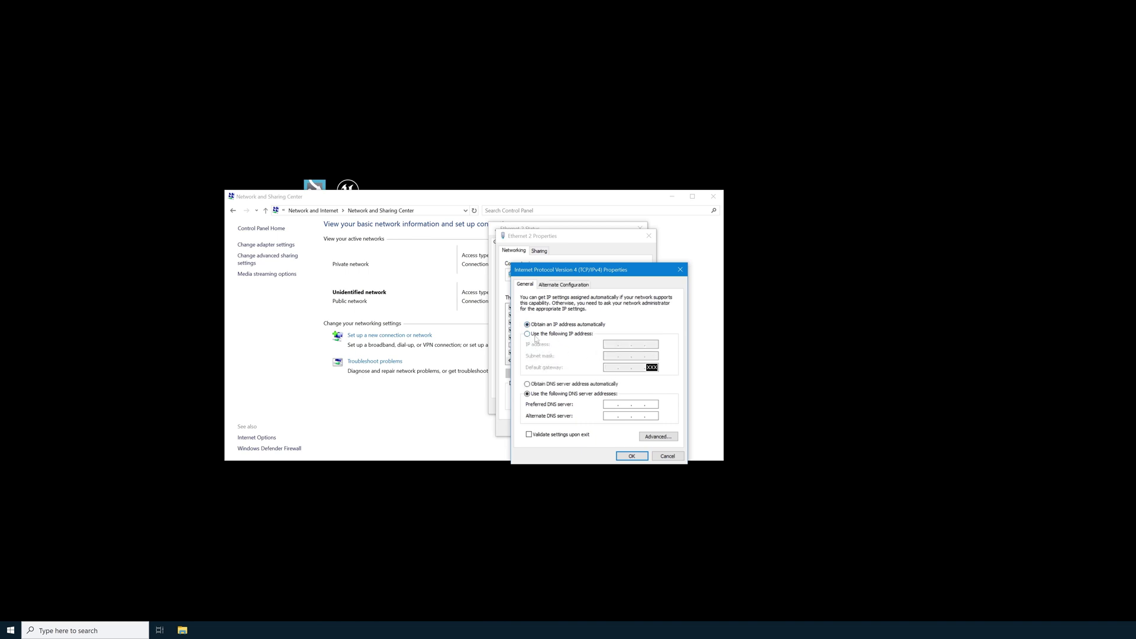
Give Ethernet 2 static IP 192.168.1.100, letting the subnet mask auto-fill to 255.255.255.0.
left_click(527, 334)
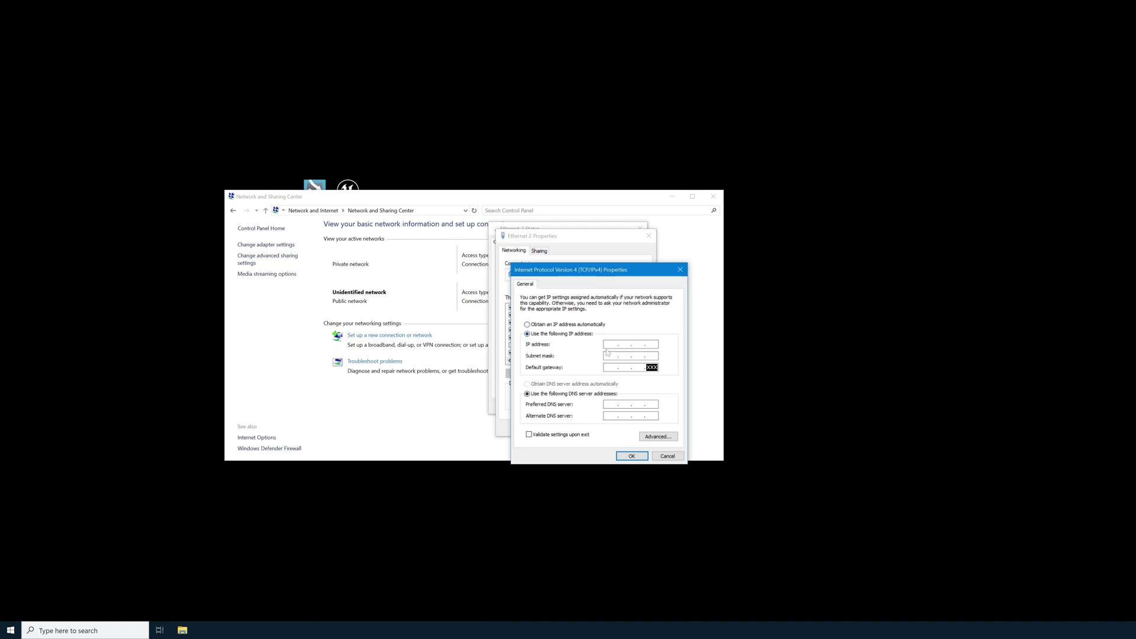
type("192 . 168 . 1 . 100")
key("shift+Home")
left_click(605, 359)
Copy the gateway address from the ipconfig output into the Default gateway field, then close Command Prompt.
left_click(605, 371)
left_click(481, 537)
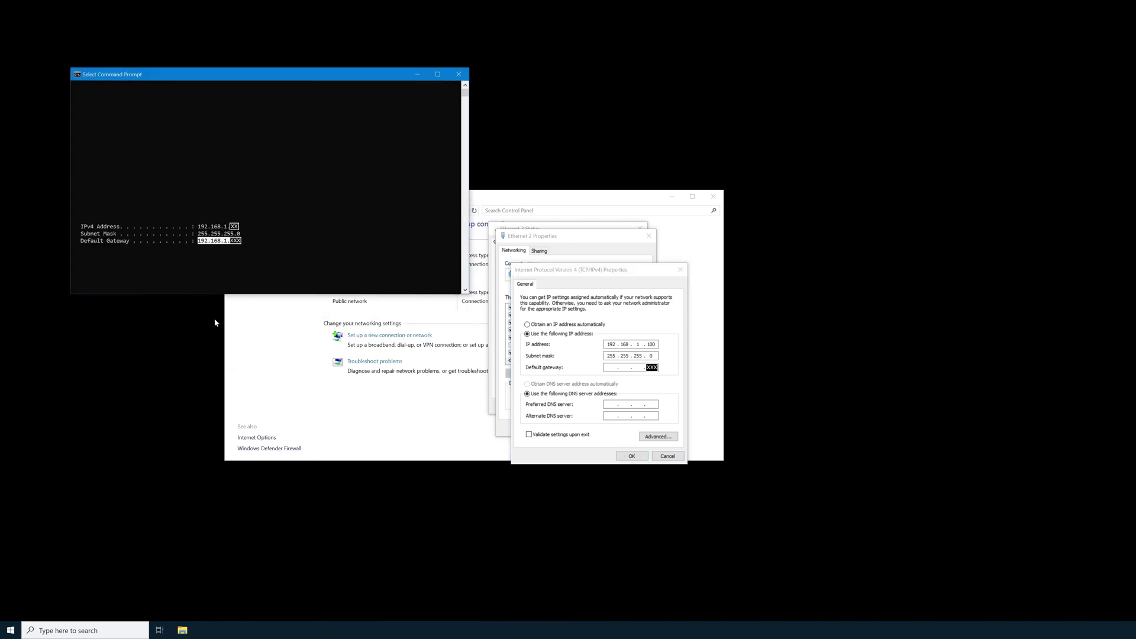
mouse_move(240, 242)
left_mouse_down()
mouse_move(192, 241)
mouse_move(237, 242)
left_mouse_up()
left_click(200, 242)
key("Return")
left_click(611, 368)
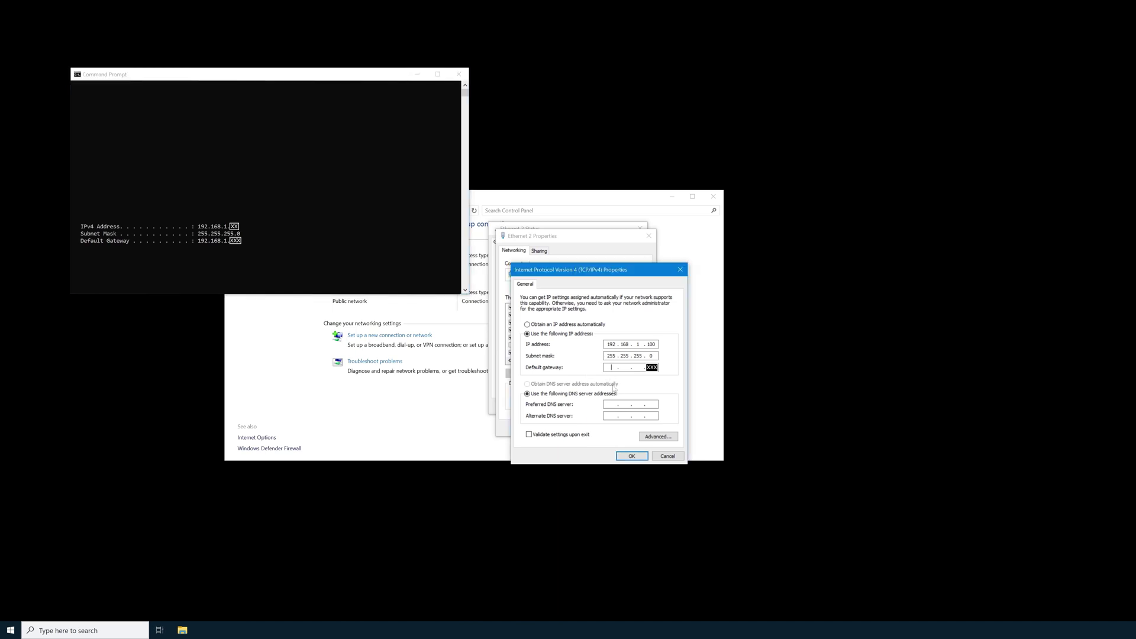
key("ctrl+v")
left_click(459, 73)
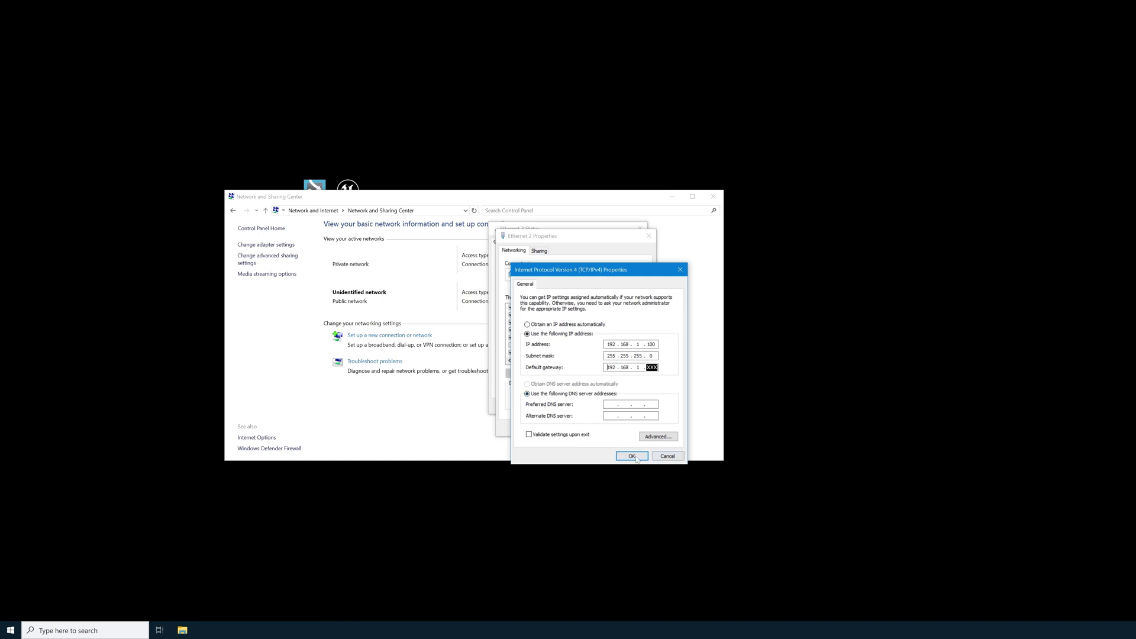
Apply the IPv4 settings, accept the multiple-gateways warning, and close the Ethernet 2 windows.
left_click(631, 456)
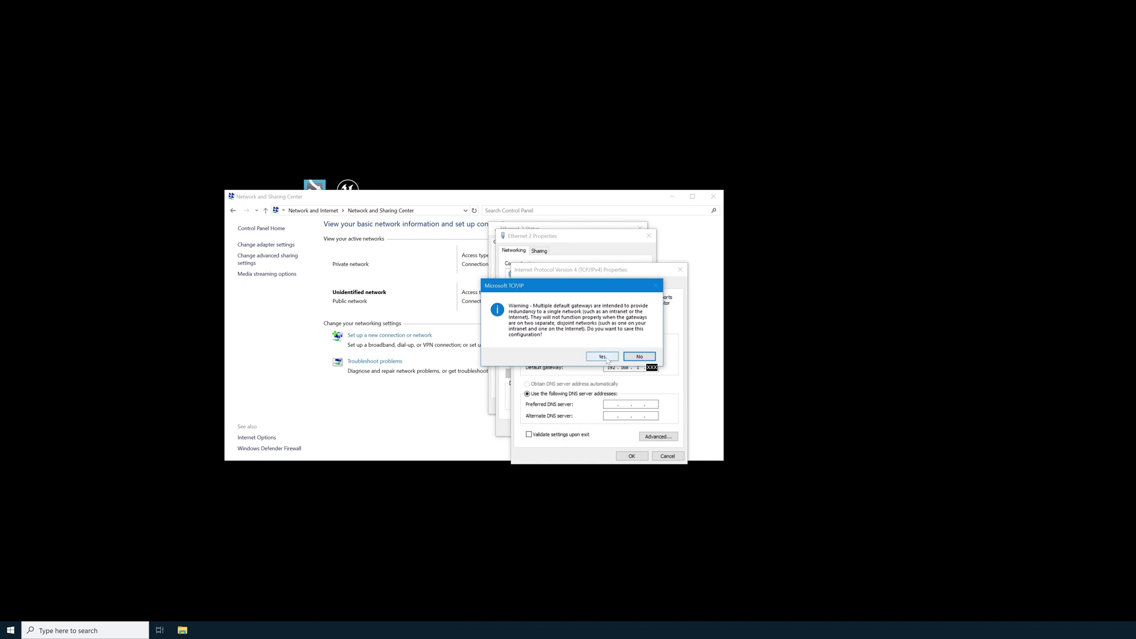
left_click(603, 356)
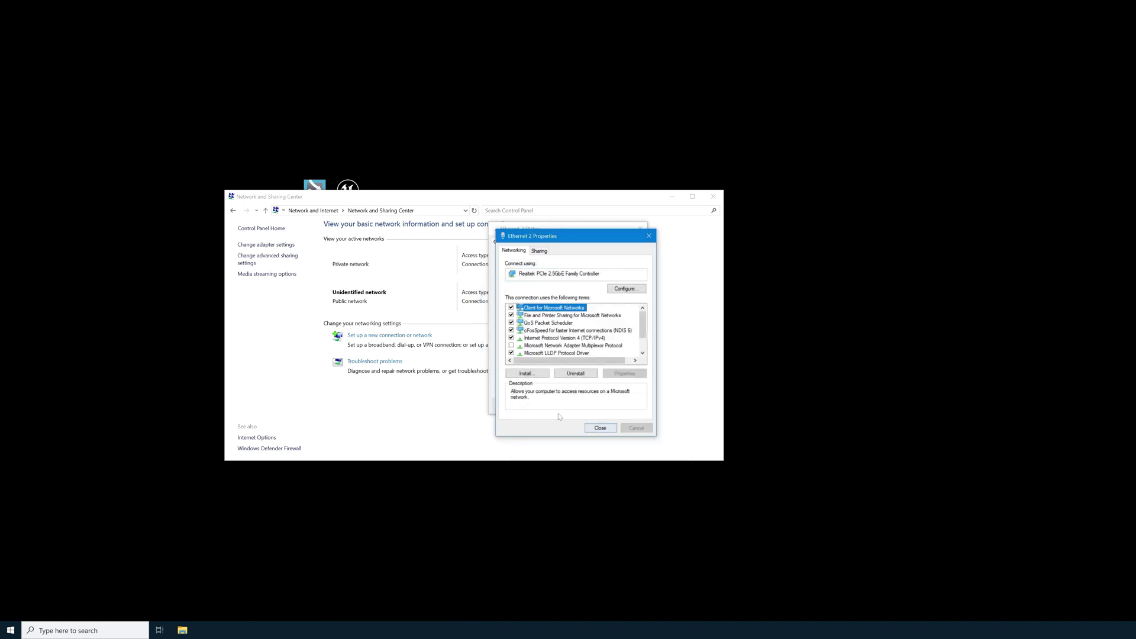
left_click(602, 429)
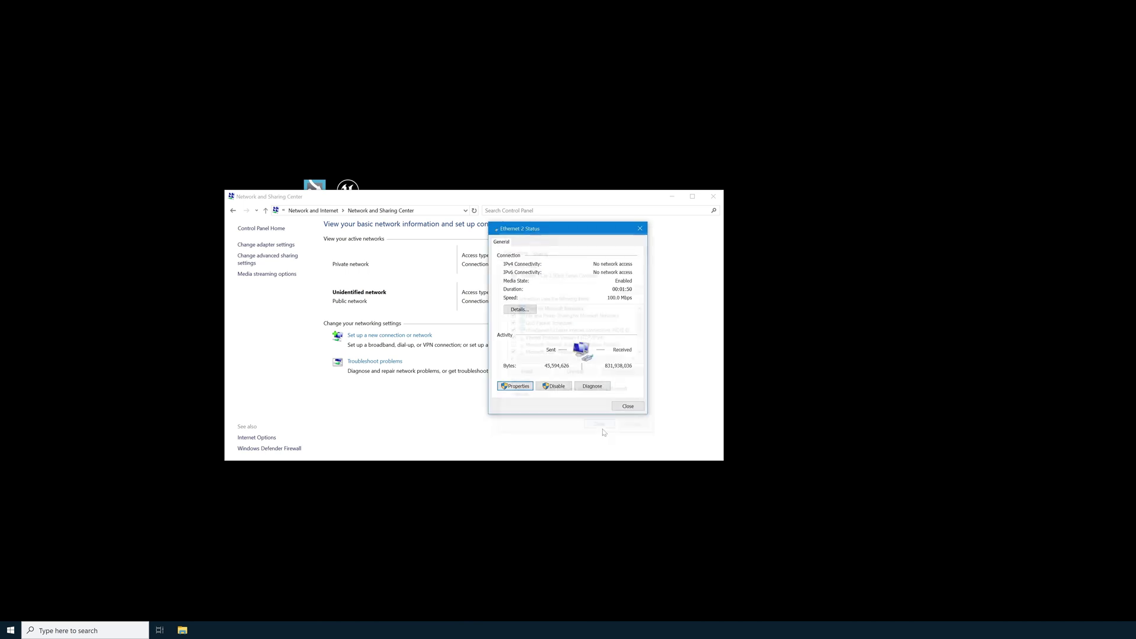
left_click(628, 407)
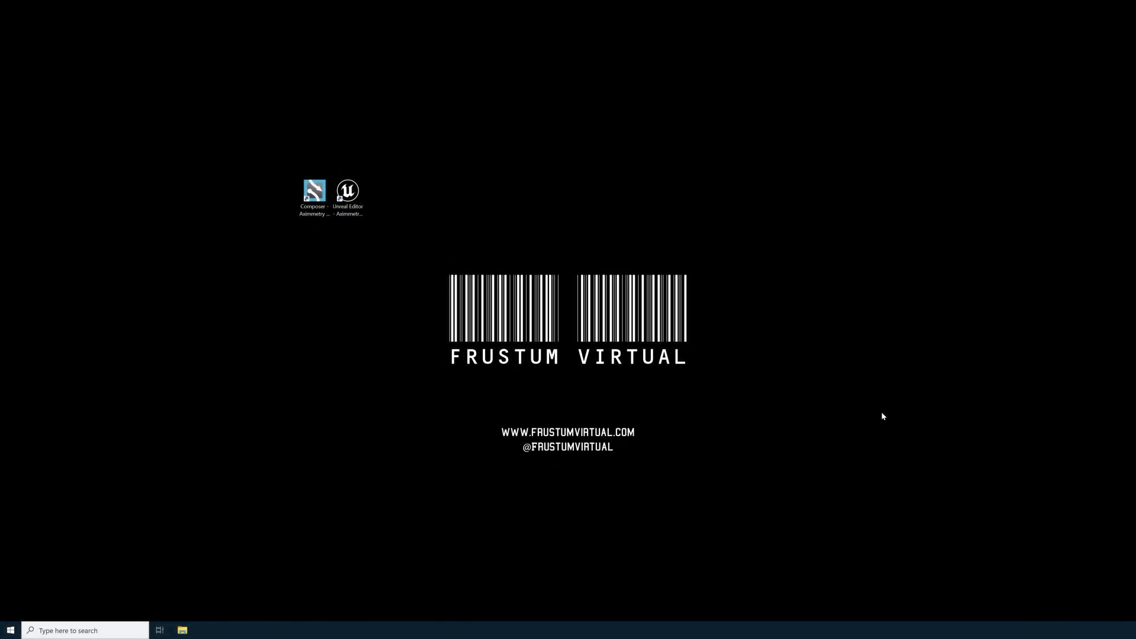
Launch File Explorer from the taskbar icon.
left_click(182, 631)
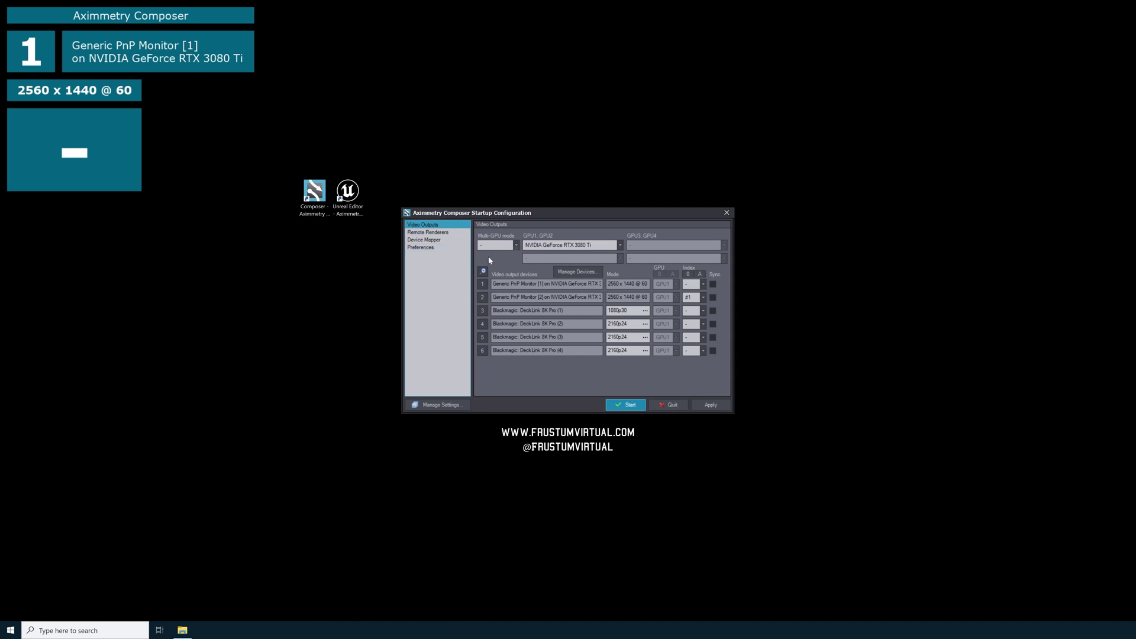
left_click(440, 240)
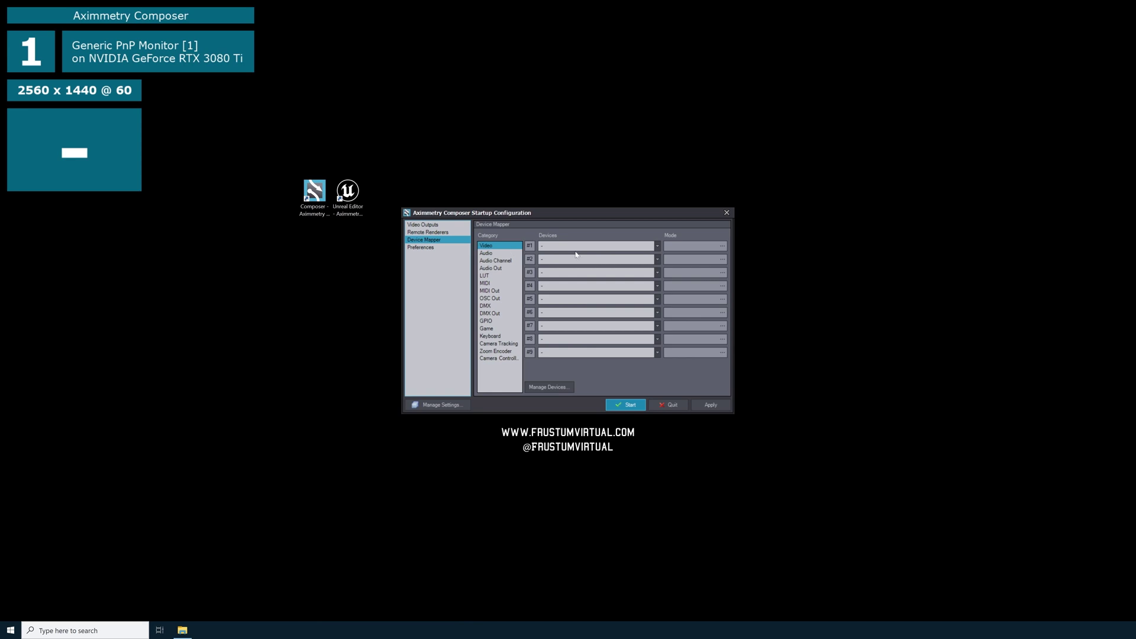
left_click(549, 388)
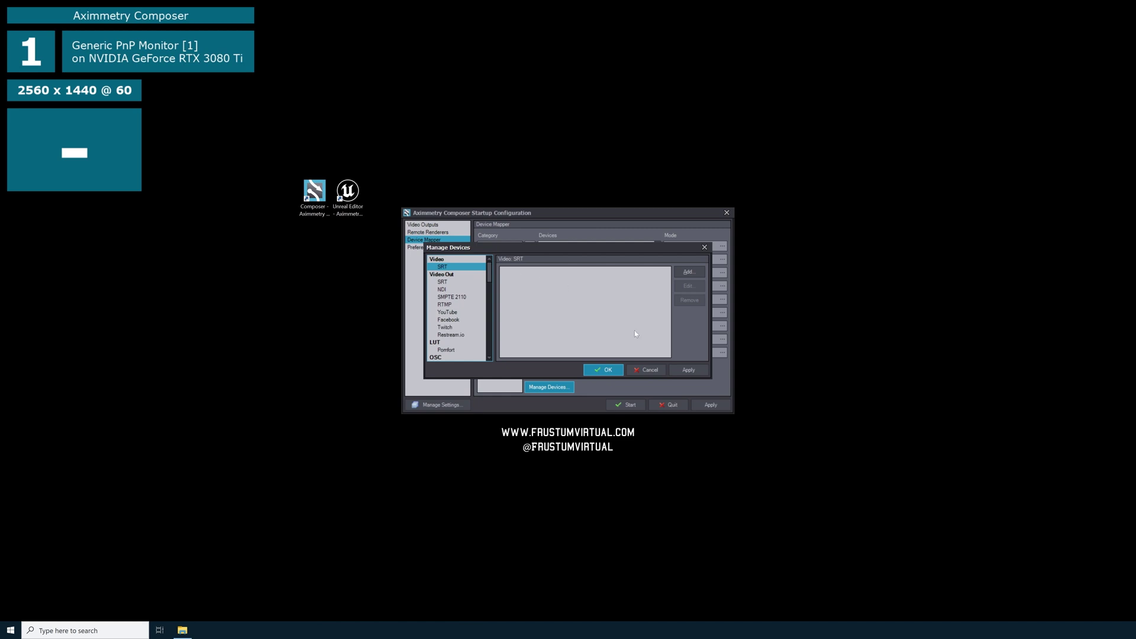
left_click(649, 370)
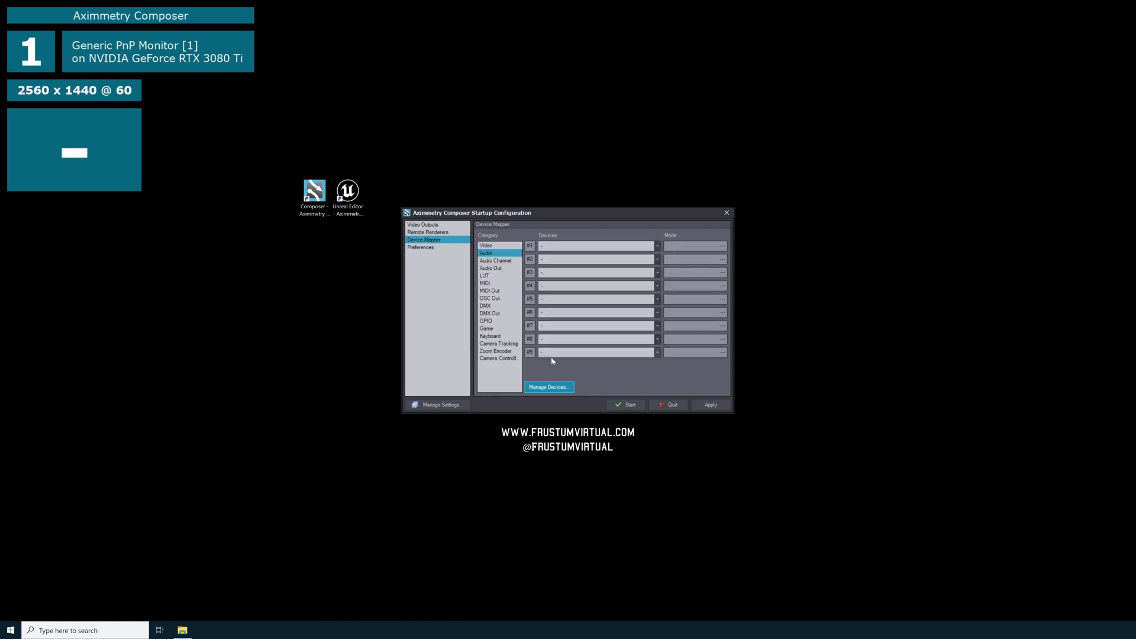
left_click(427, 224)
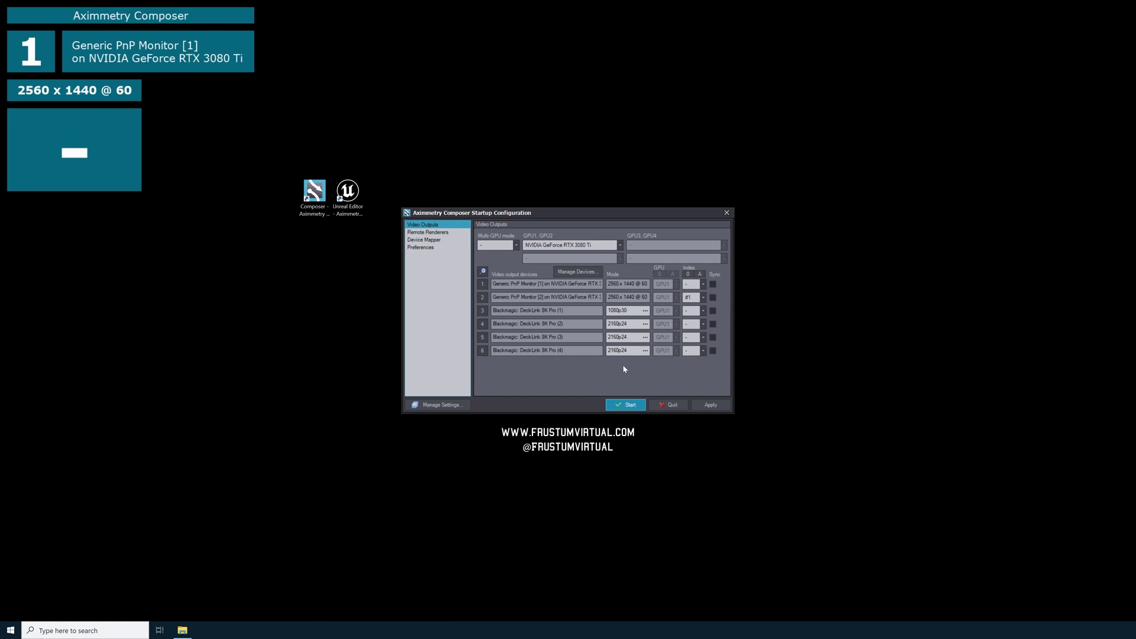
Start Composer from the Startup Configuration with the configured DeckLink outputs.
left_click(627, 405)
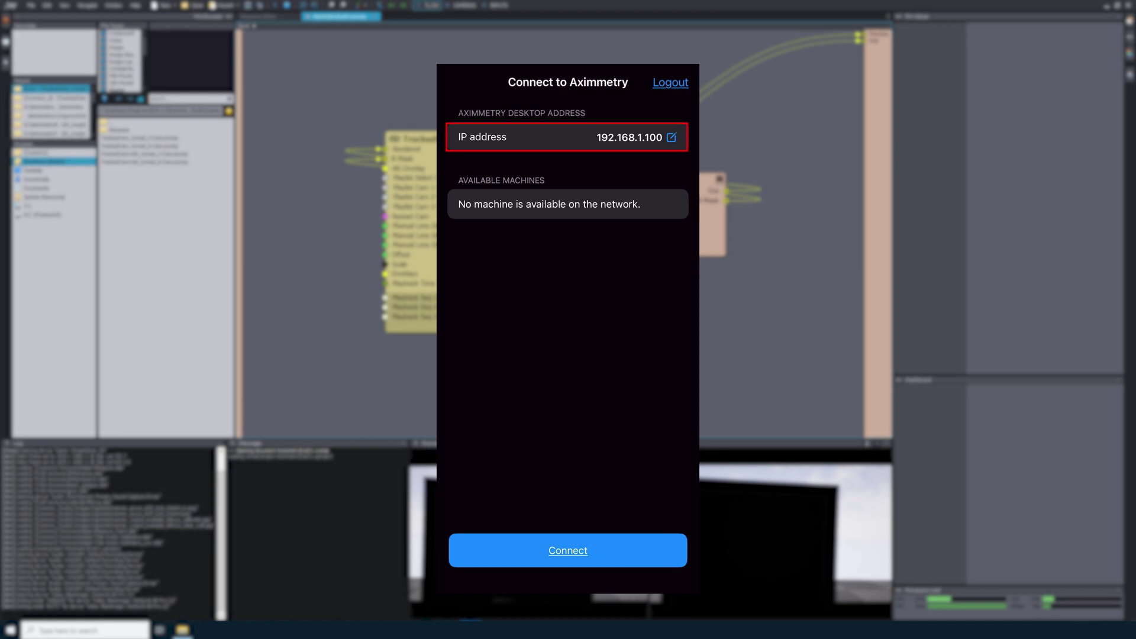
Enter and confirm 192.168.1.100 as the Aximmetry Eye desktop IP address.
left_click(671, 137)
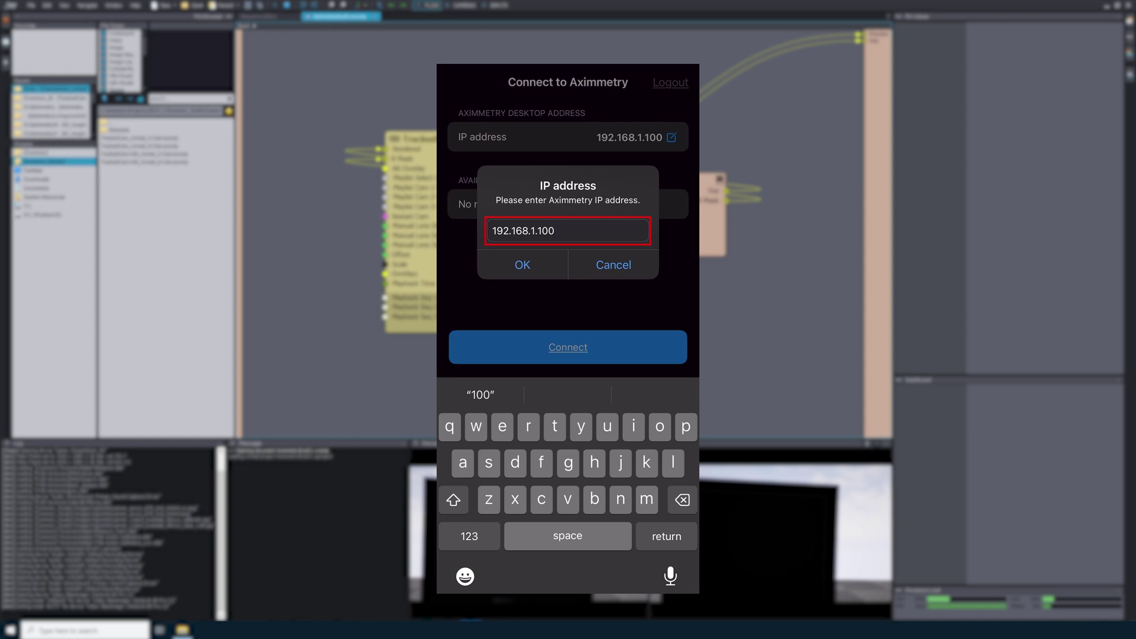
key("Return")
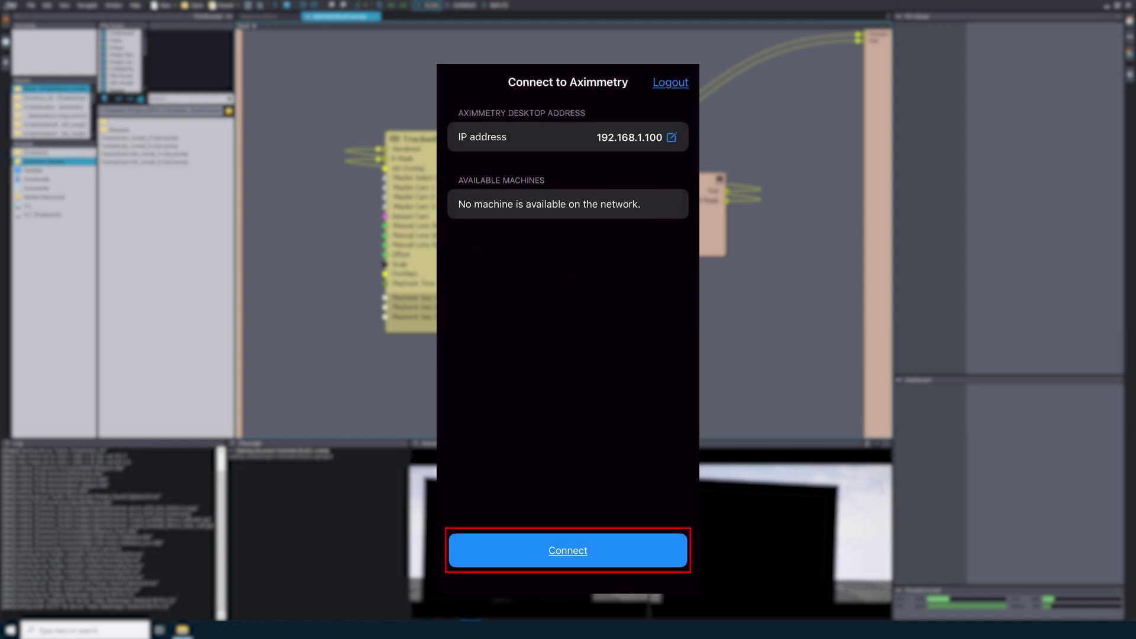
Connect Aximmetry Eye to the Aximmetry desktop at 192.168.1.100.
left_click(568, 550)
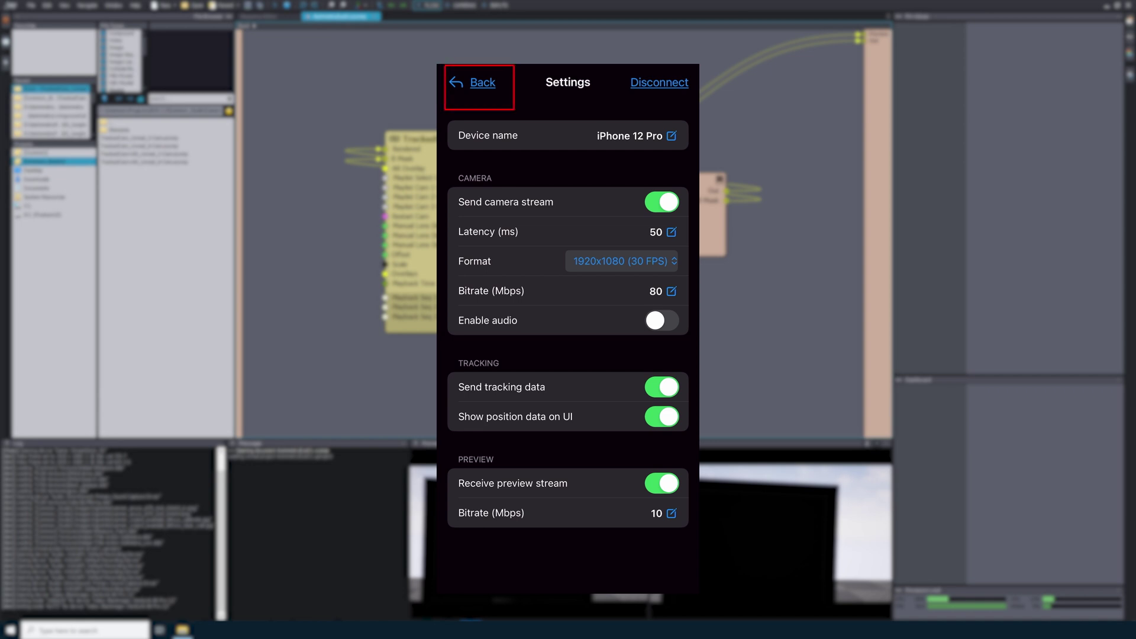
Go back from Aximmetry Eye's Settings page to the live camera view.
left_click(482, 82)
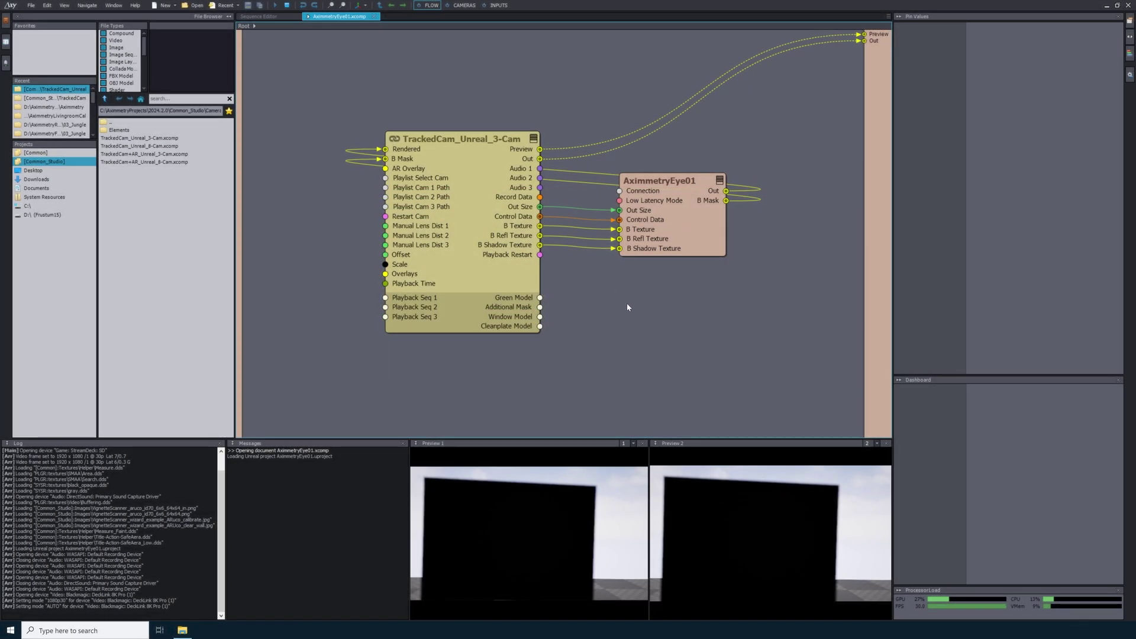
Show the INPUTS board with INPUT 1's properties (DeckLink 8K Pro, 1080p30, Mapped #1).
left_click(499, 6)
left_click(372, 211)
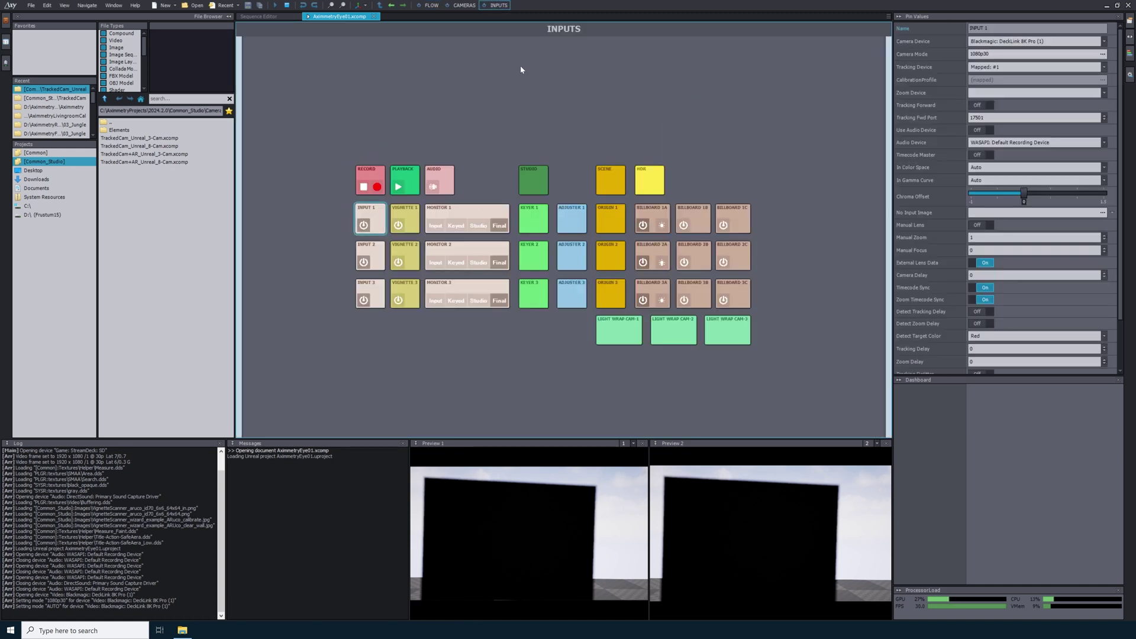
Set INPUT 1's camera device to SRT: iPhone 12 Pro at 1080p30.
left_click(466, 7)
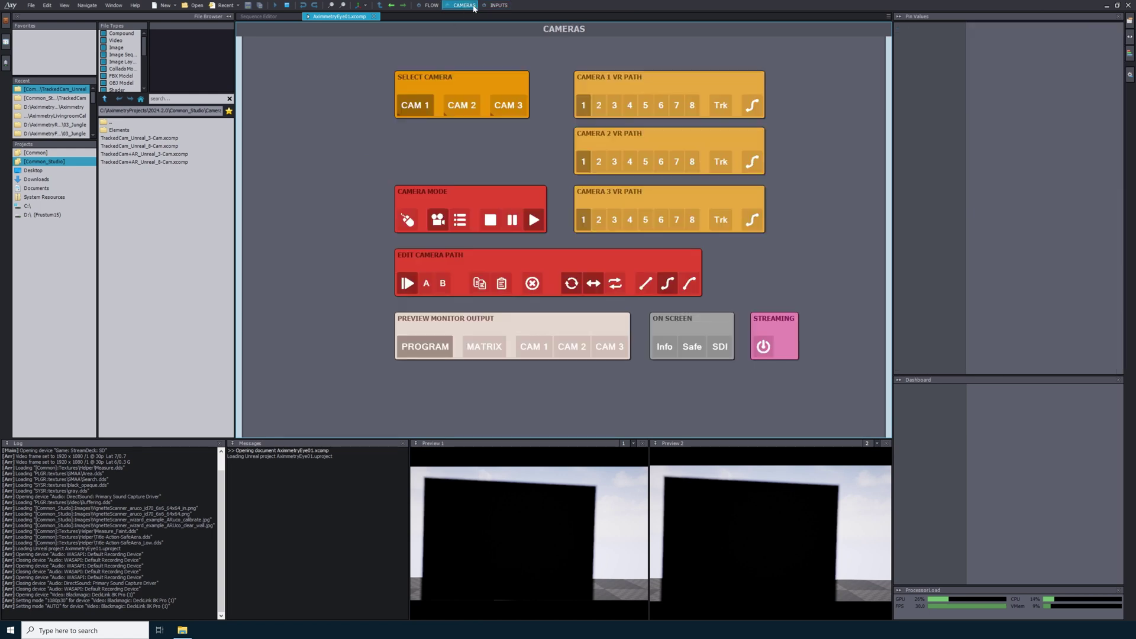
left_click(499, 6)
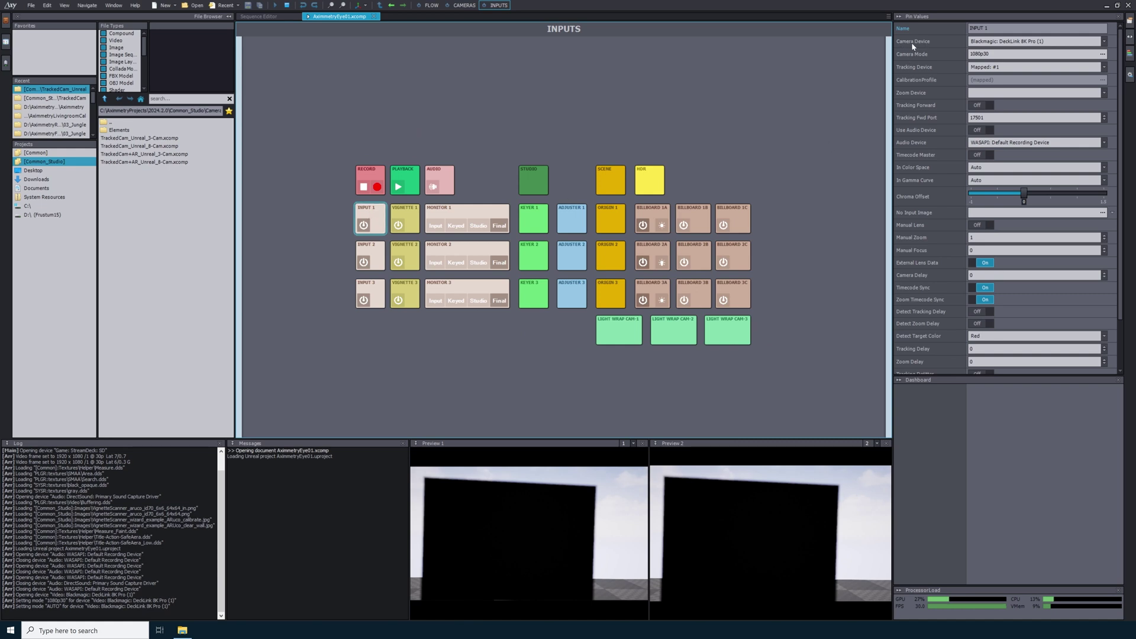
left_click(1029, 44)
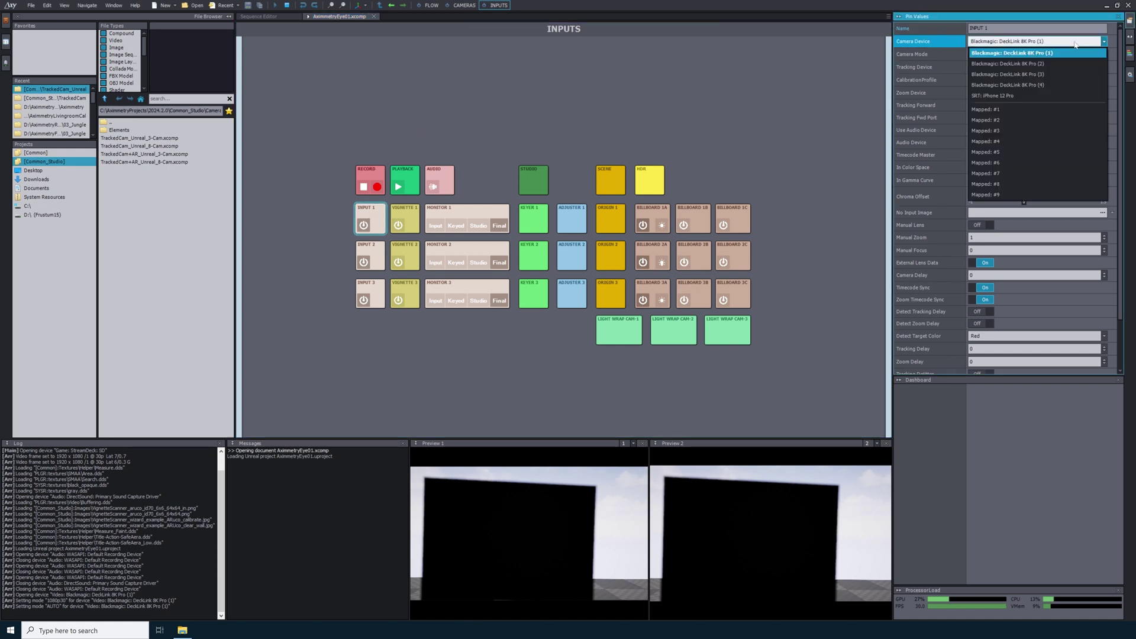
left_click(999, 97)
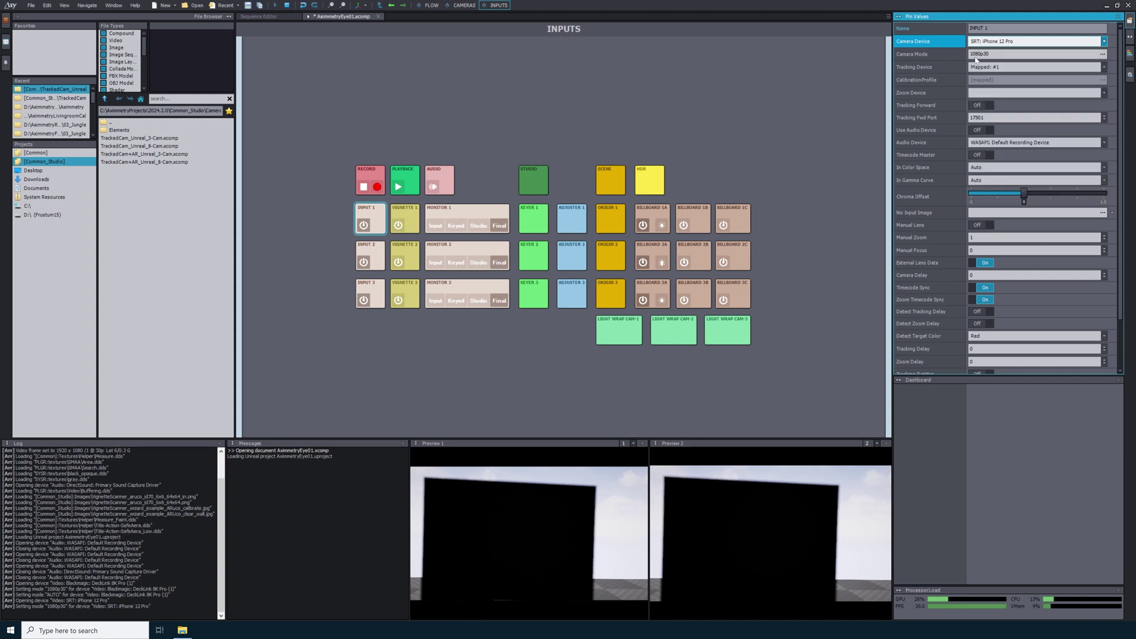
left_click(1103, 54)
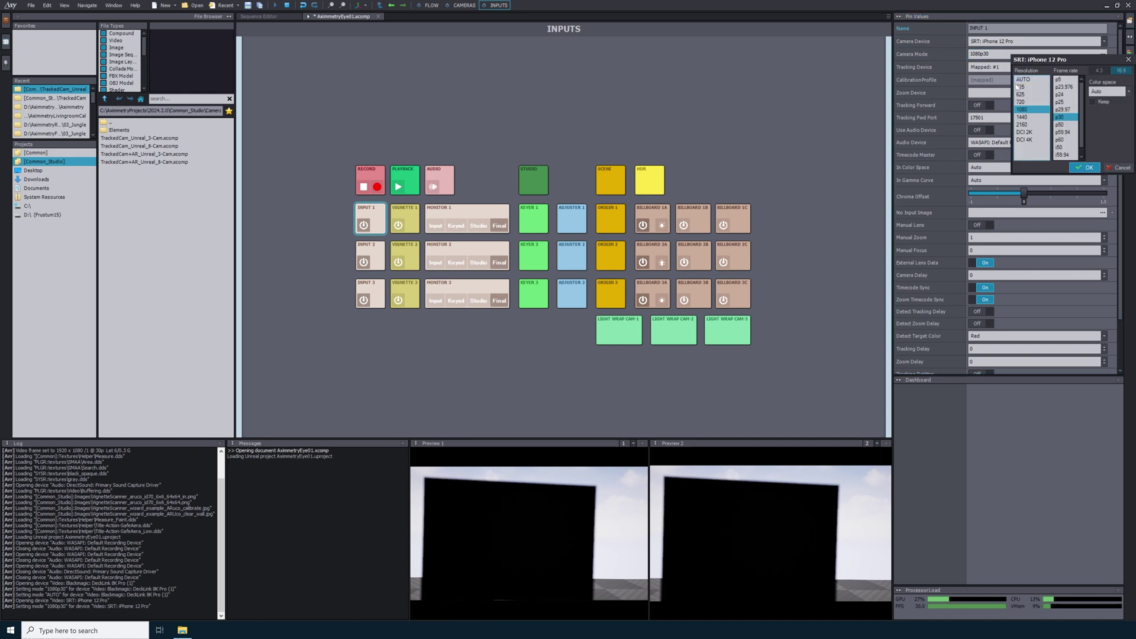
left_click(1119, 167)
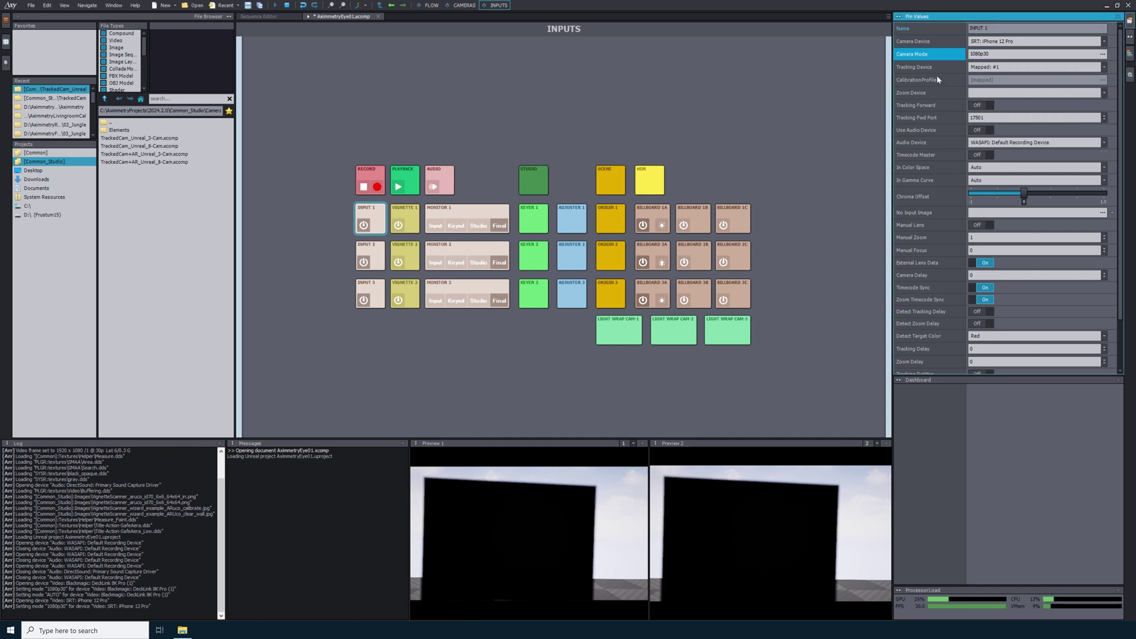
Set INPUT 1's tracking device to AximmetryEye: 52001 / iPhone 12 Pro.
left_click(1020, 68)
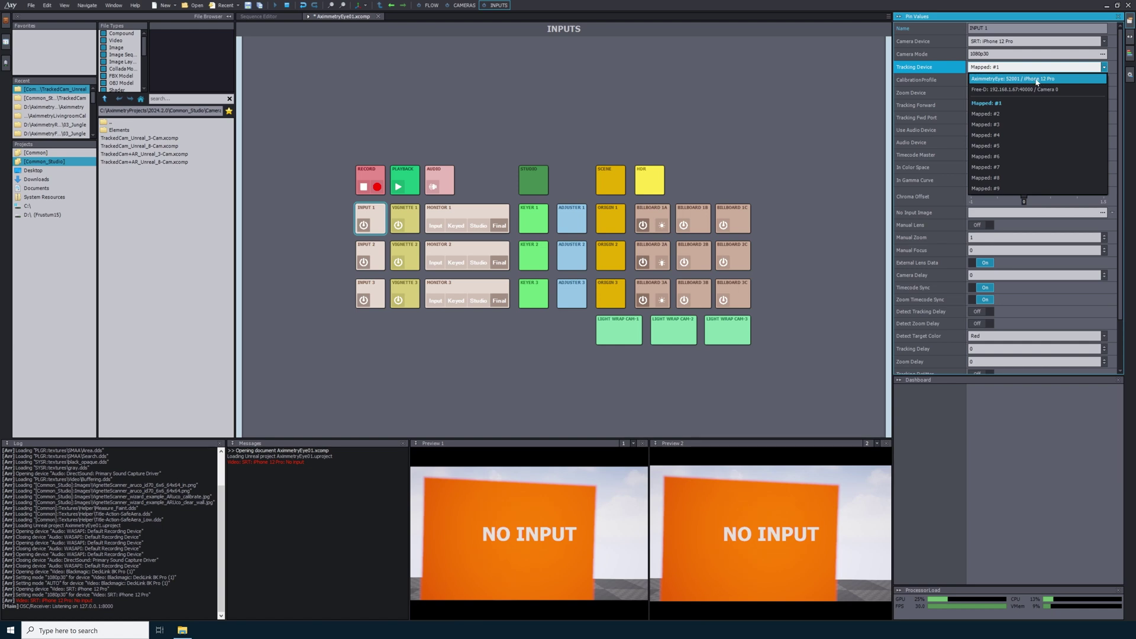
left_click(993, 80)
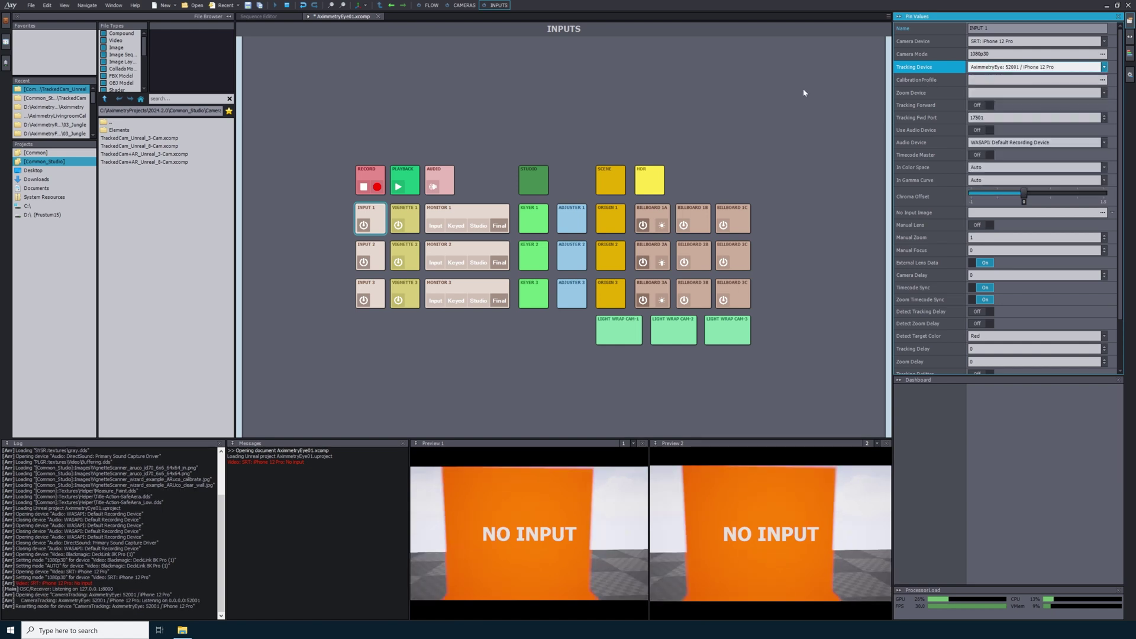
left_click(465, 101)
In Preferences > Rendering, keep FHD 1920 x 1080 at 30p, enable HTTP Control, and apply.
left_click(47, 5)
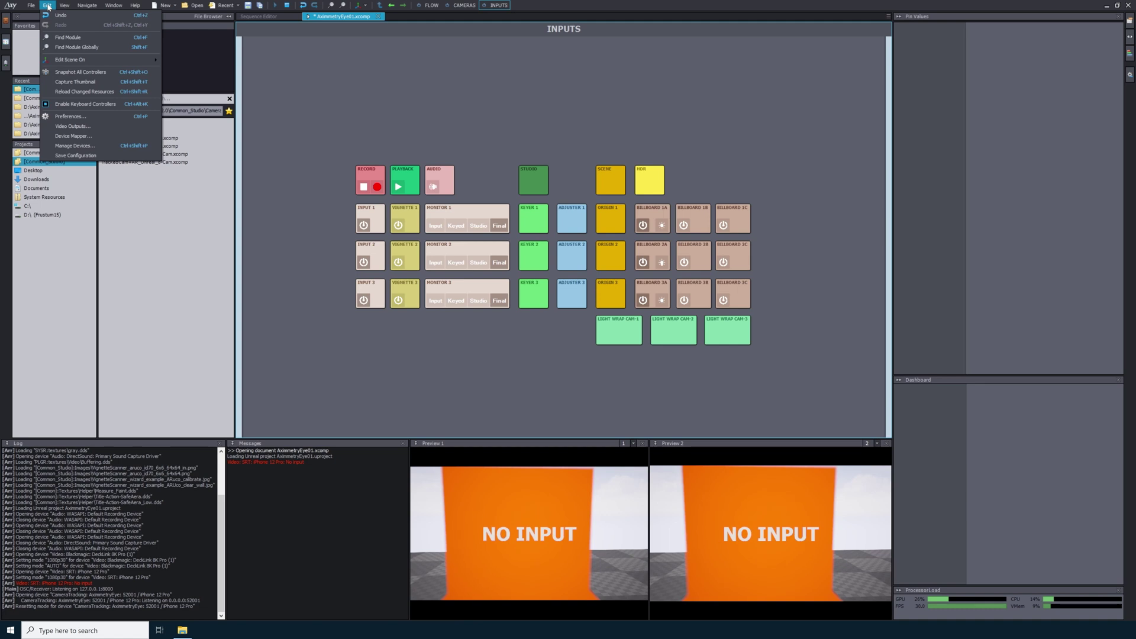
left_click(65, 116)
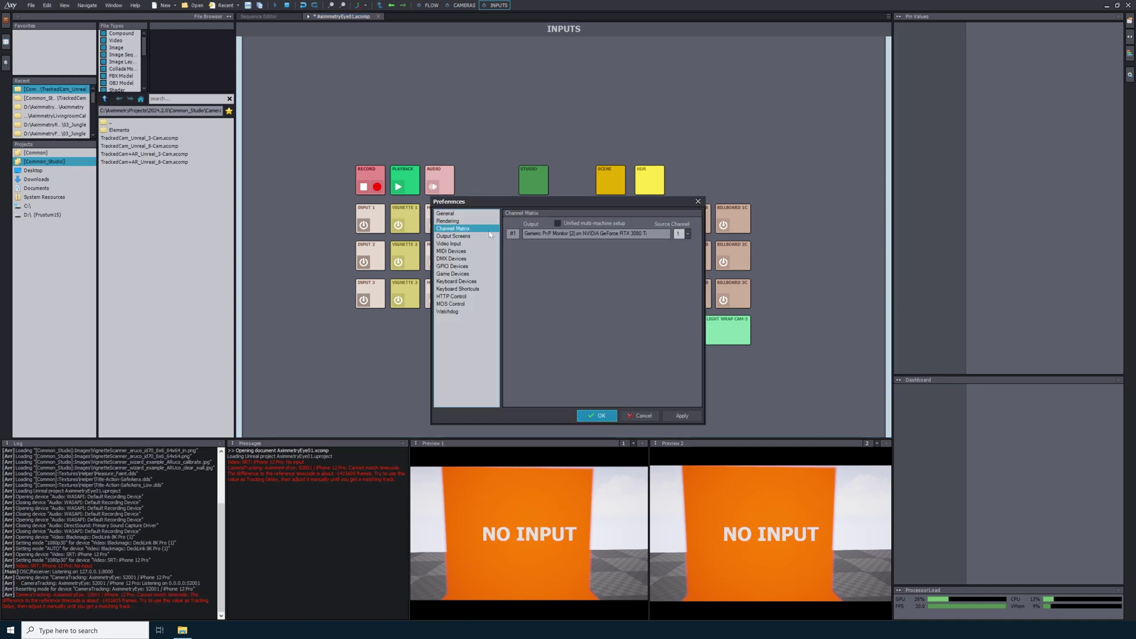
left_click(449, 220)
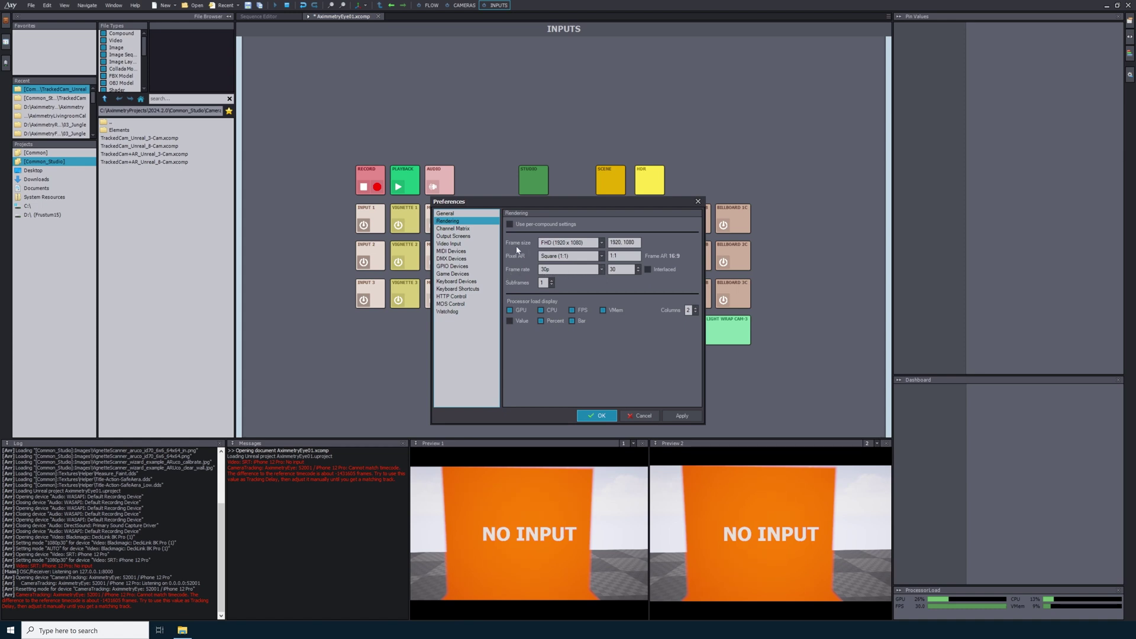
left_click(571, 244)
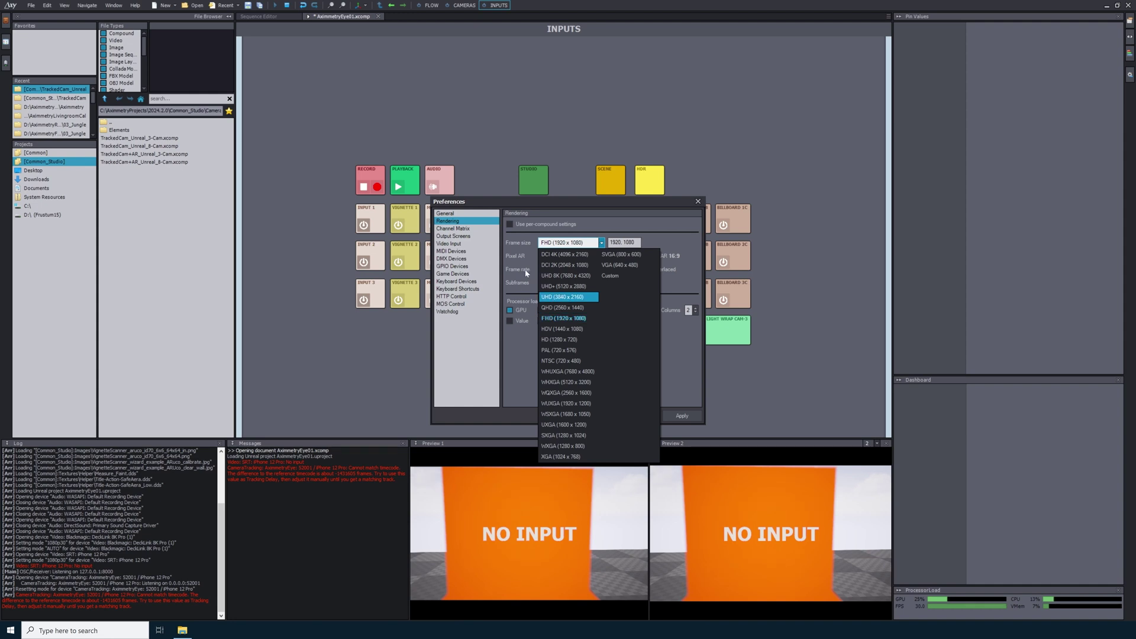
left_click(561, 319)
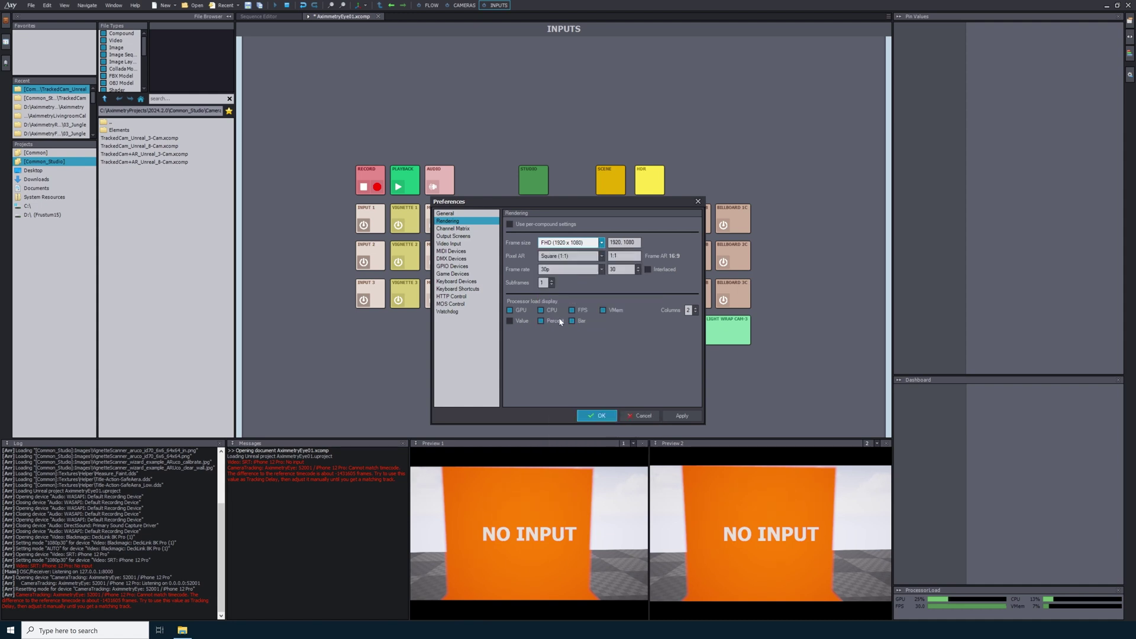
left_click(449, 297)
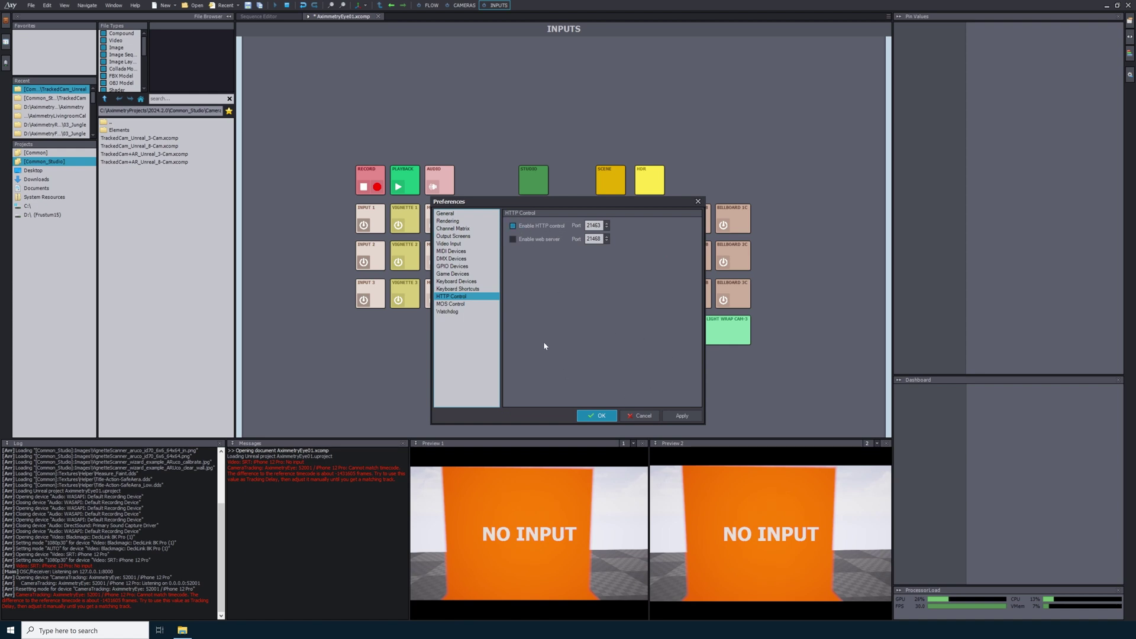
left_click(681, 416)
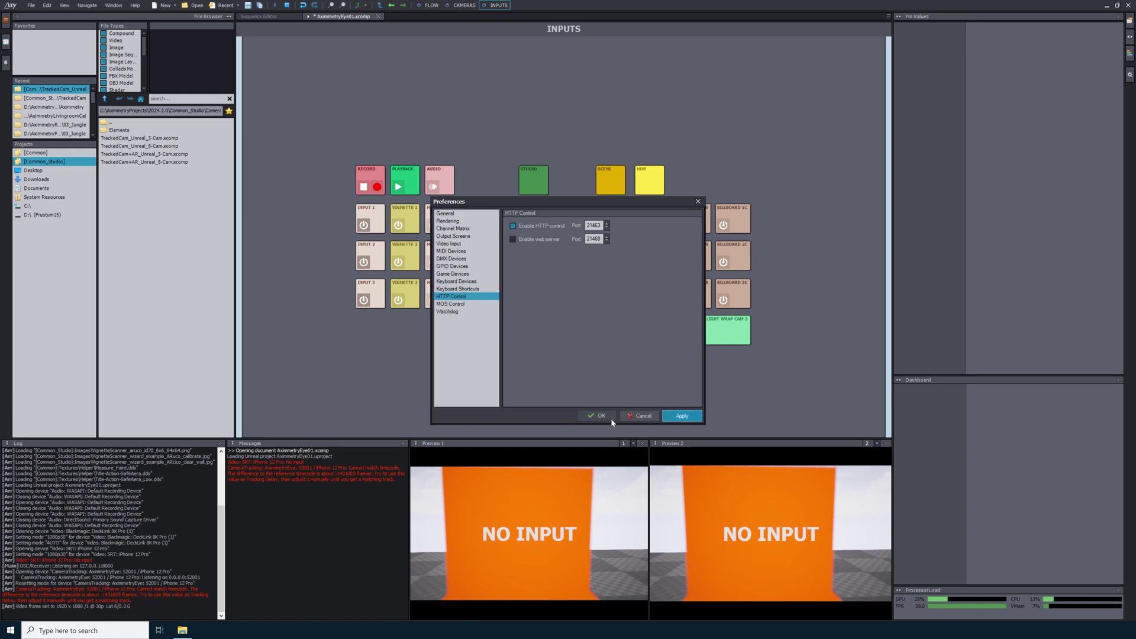
left_click(599, 417)
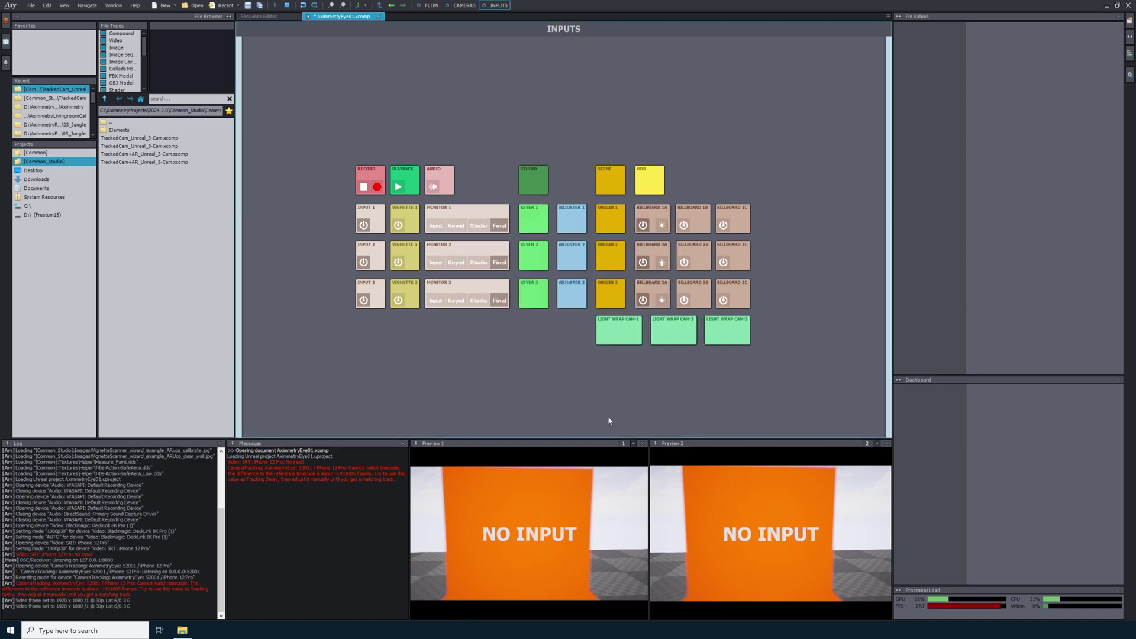
Select INPUT 1 to check the iPhone's live checkerboard feed in both previews.
left_click(374, 210)
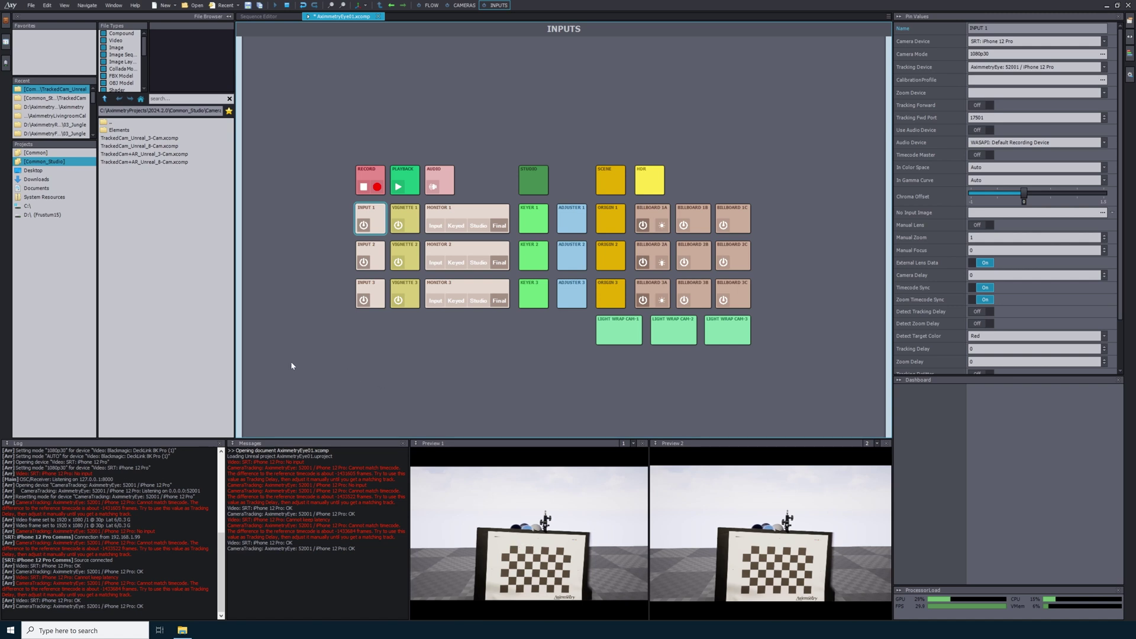
left_click(46, 6)
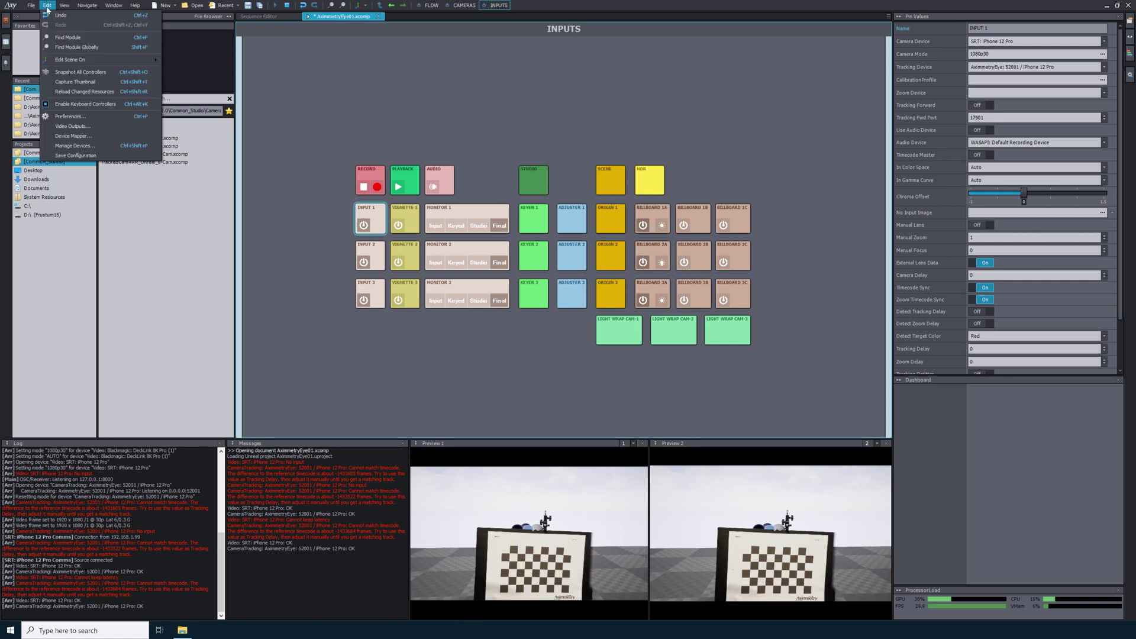
In Video Outputs, set the SRT iPhone 12 Pro row's index to #2 and apply.
left_click(72, 126)
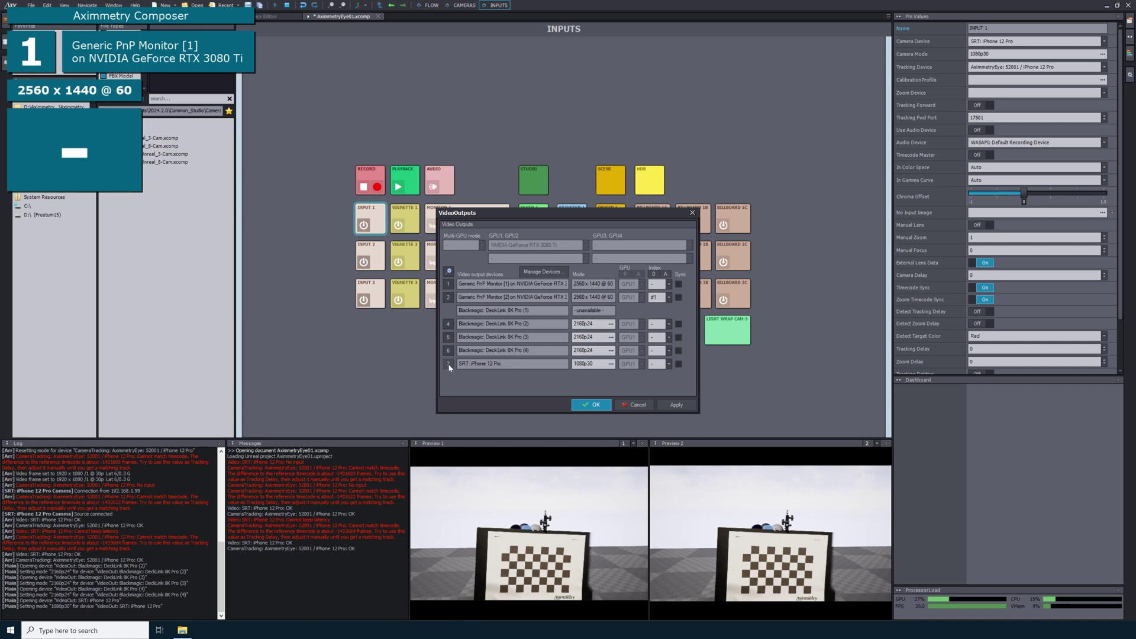
left_click(657, 364)
left_click(654, 397)
left_click(675, 405)
left_click(594, 405)
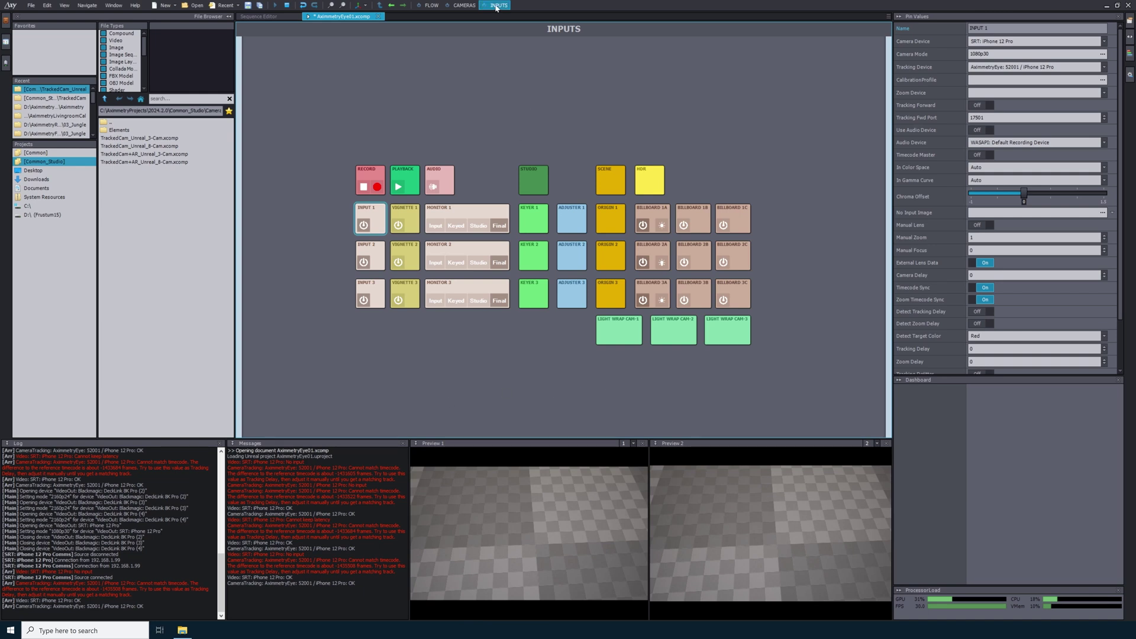
Switch Monitor 1 to Studio and trigger Detect Origin on ORIGIN 1.
left_click(613, 222)
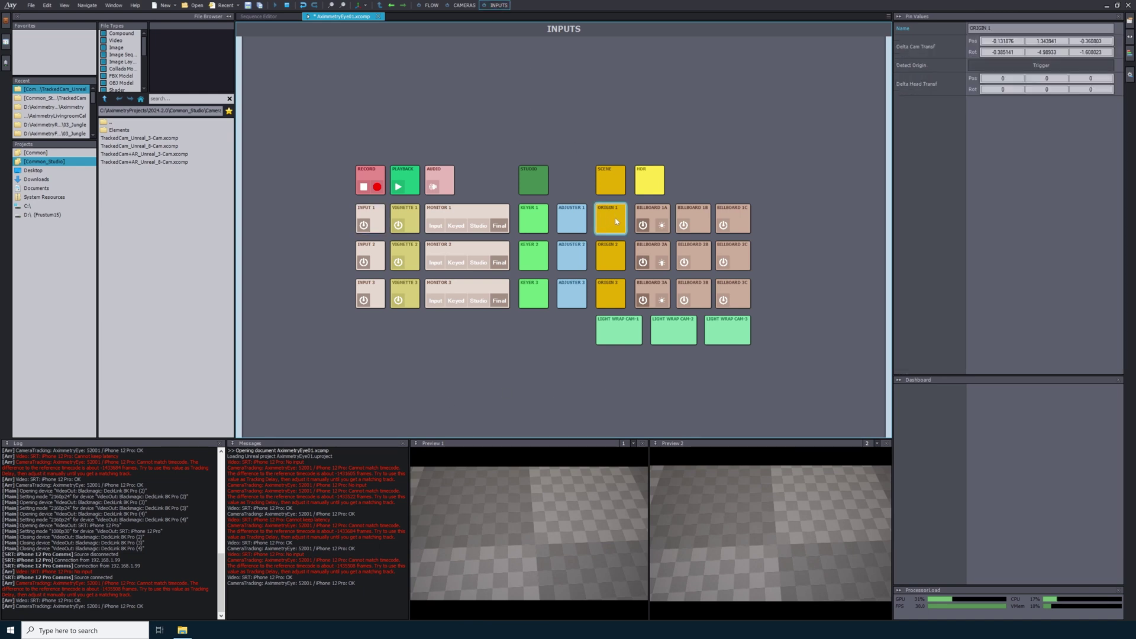
left_click(479, 226)
left_click(533, 180)
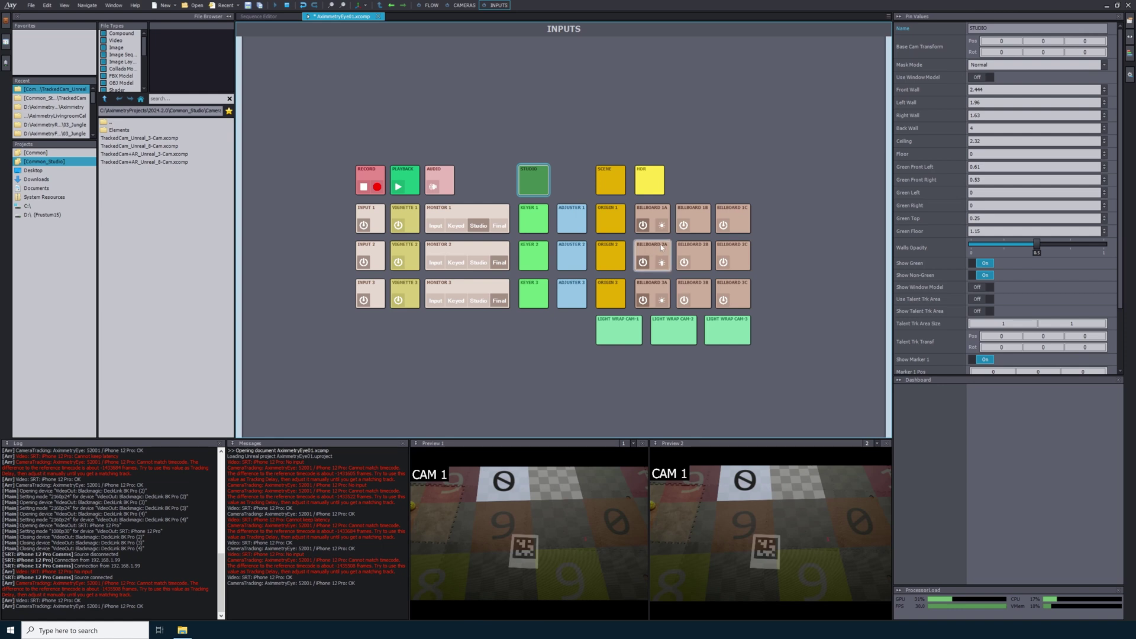
left_click(609, 219)
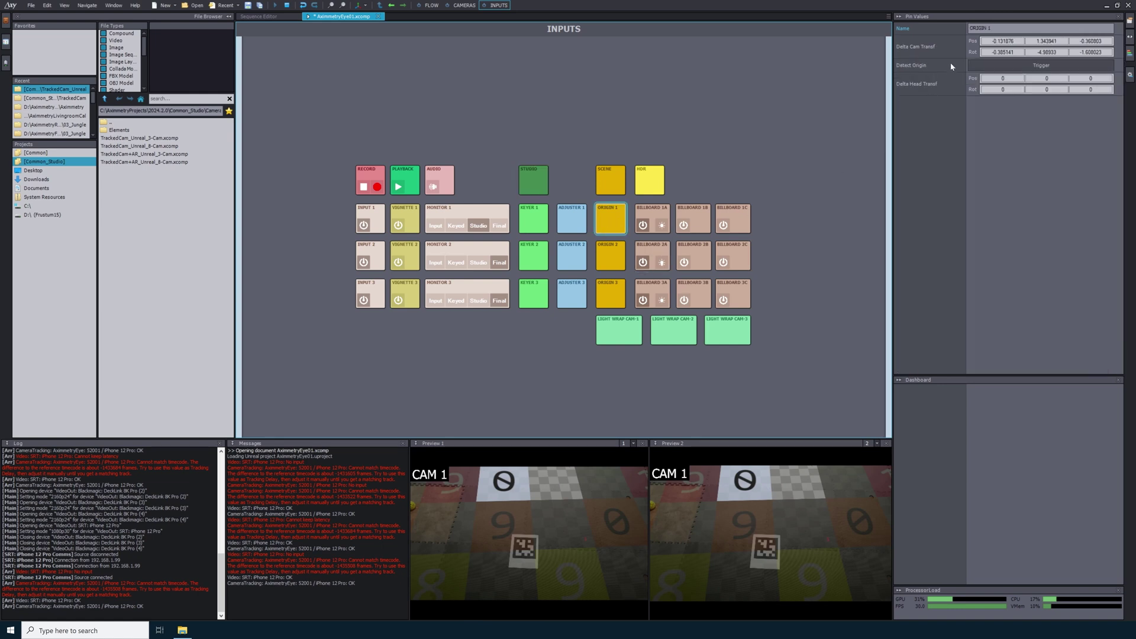
left_click(1008, 66)
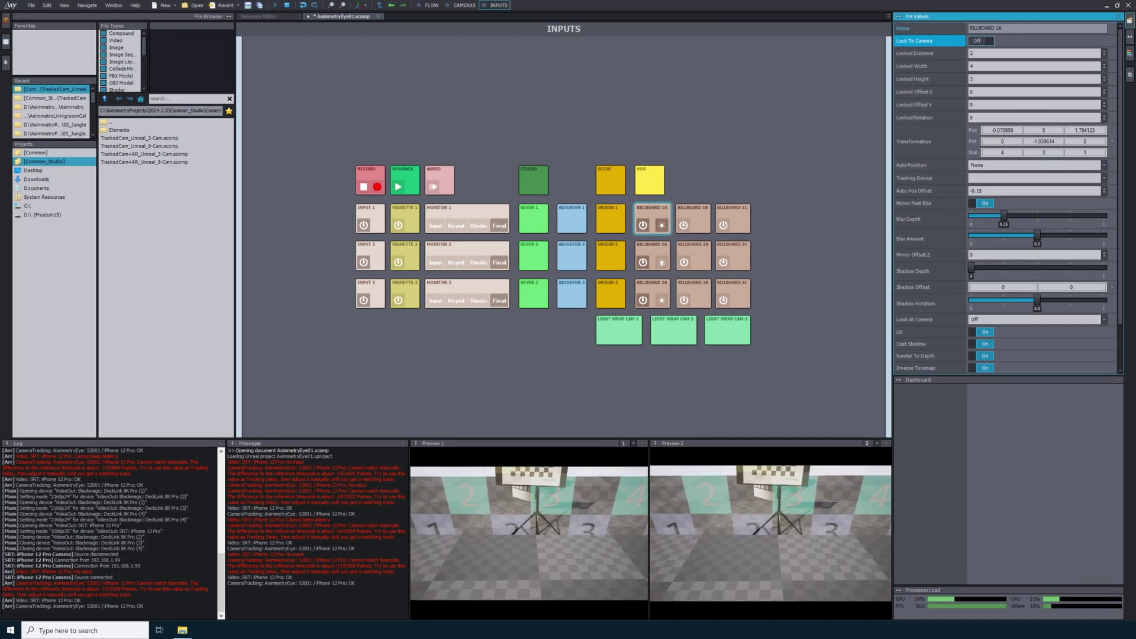
Set BILLBOARD 1A's position to 0.210999, 0, 1.224123, then reselect INPUT 1.
left_click(1002, 131)
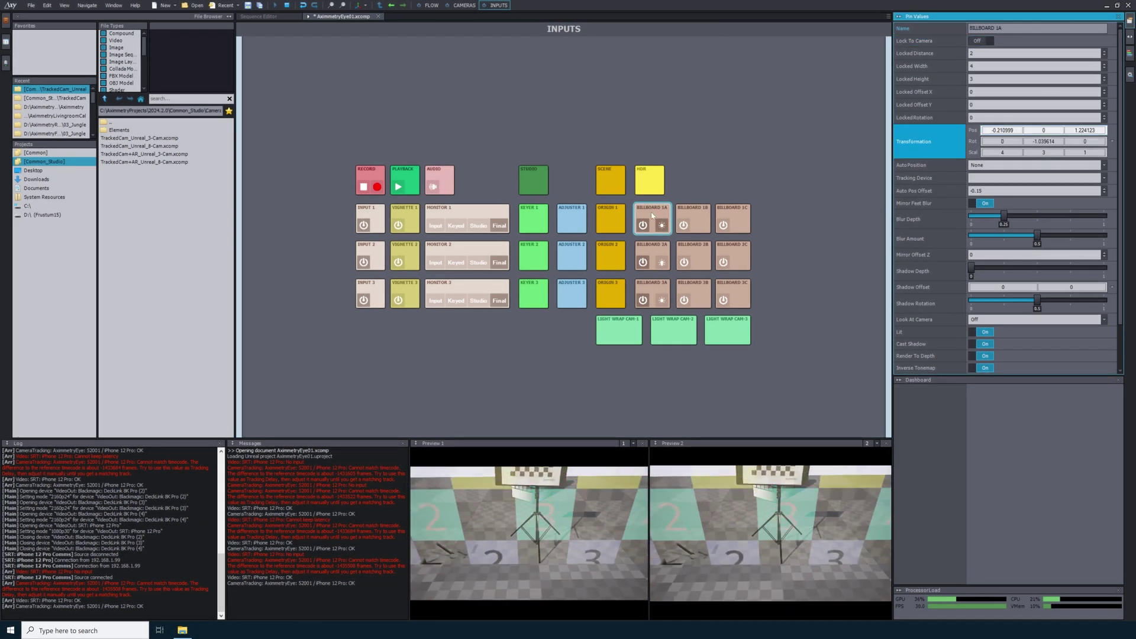
left_click(696, 188)
left_click(368, 213)
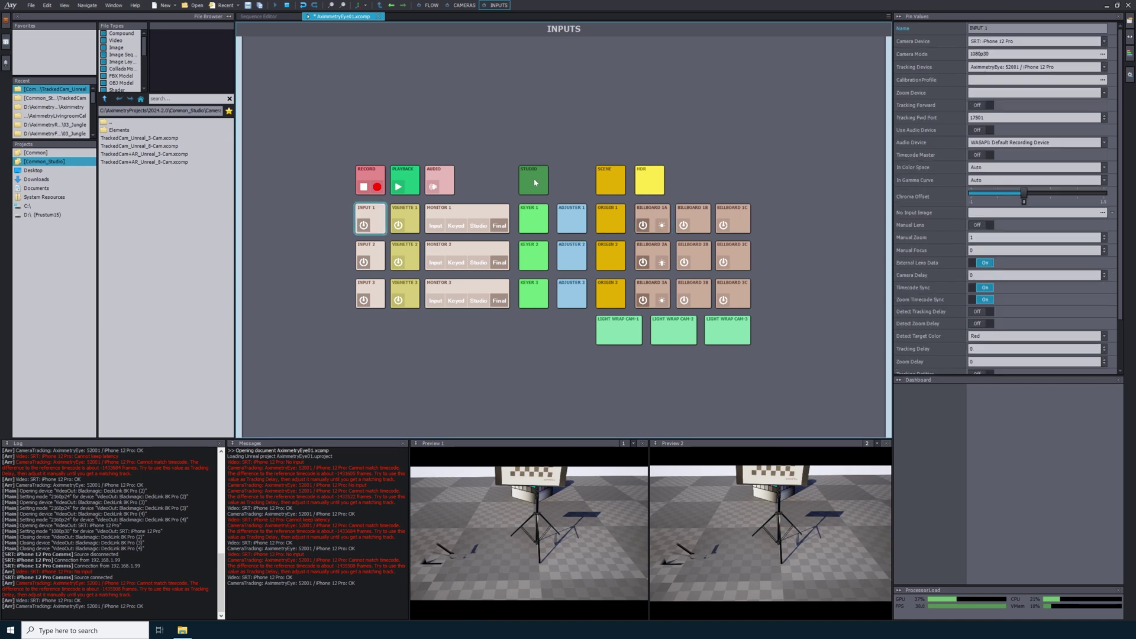